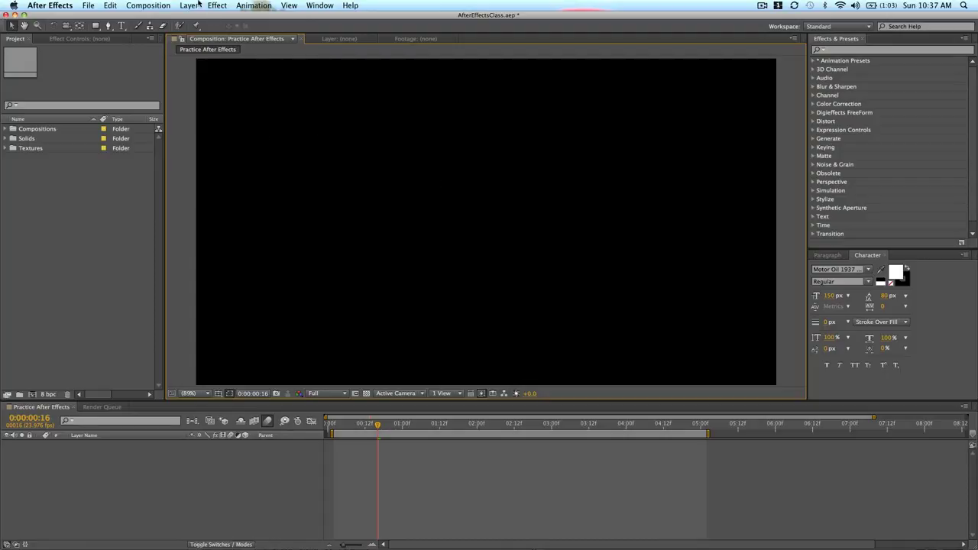
Create a full-frame 1280×720 pure blue (#0024FF) solid layer named Blue Solid 2.
{"action": "left_click", "coordinate": [197, 5]}
{"action": "mouse_move", "coordinate": [199, 17]}
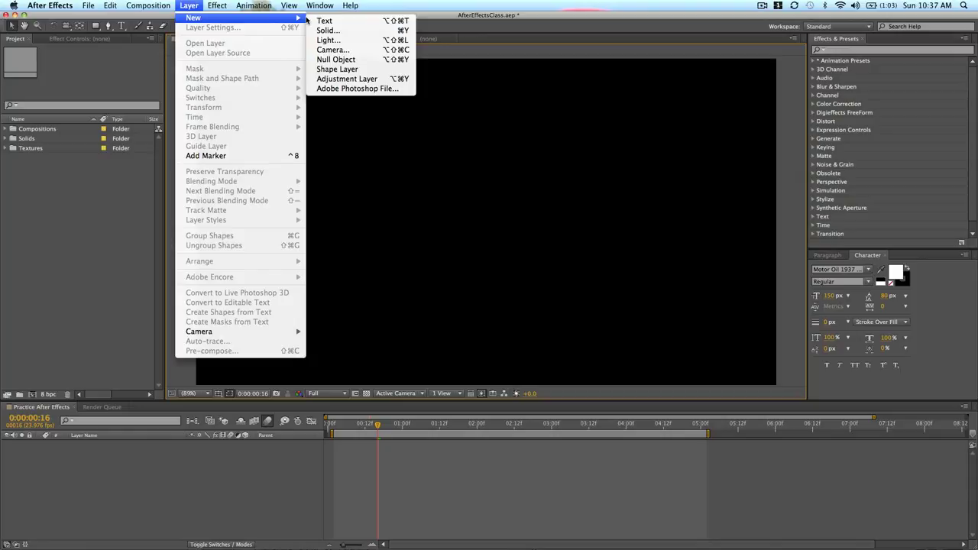
{"action": "left_click", "coordinate": [331, 32]}
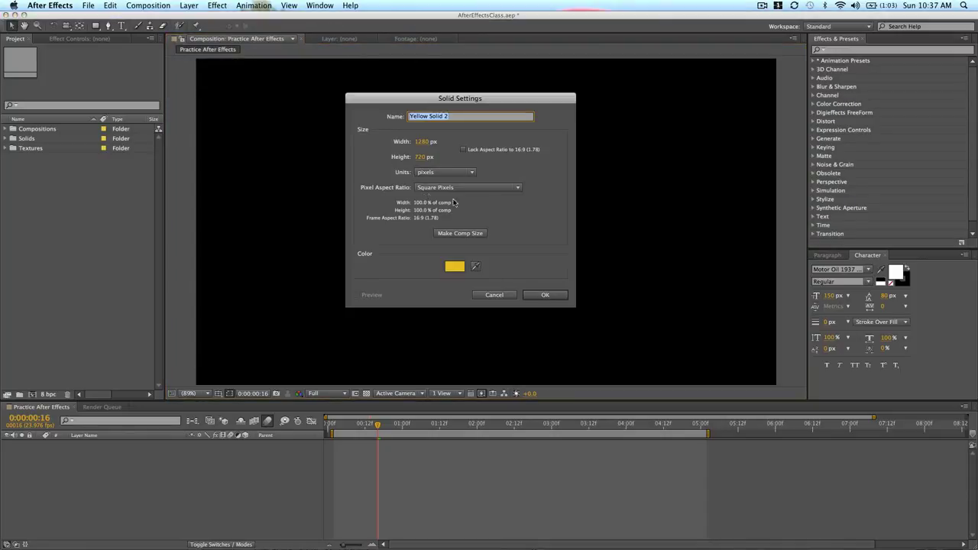
{"action": "left_click", "coordinate": [455, 267]}
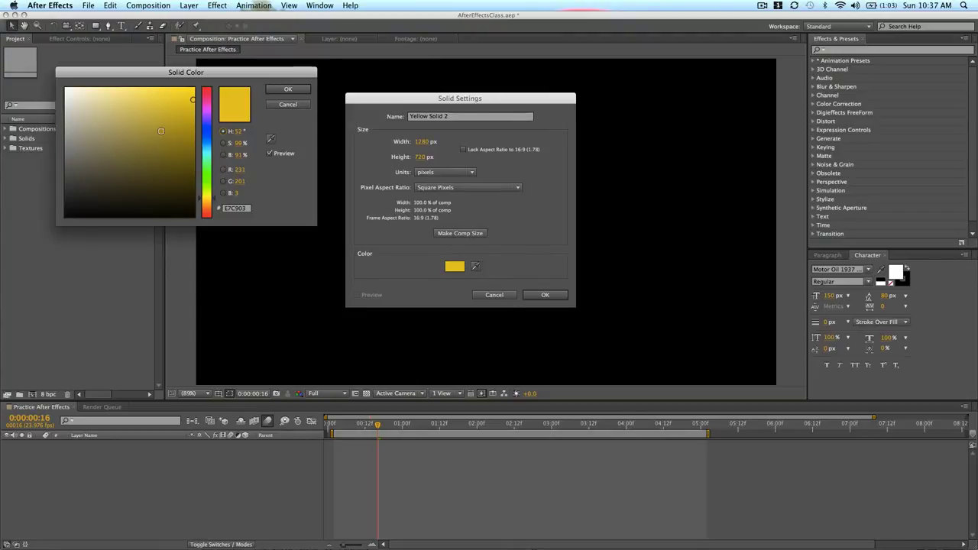
{"action": "left_click_drag", "start_coordinate": [213, 152], "coordinate": [211, 134]}
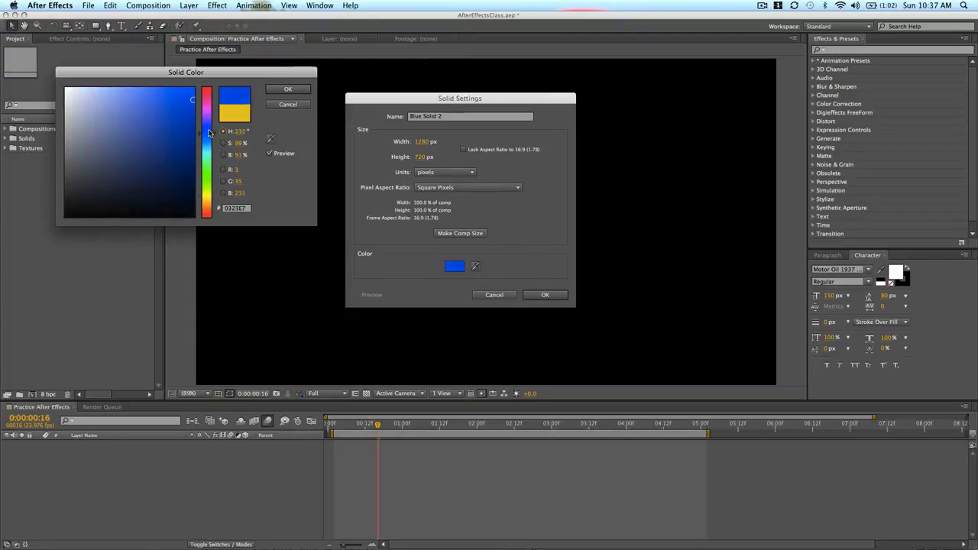
{"action": "left_click", "coordinate": [194, 90]}
{"action": "left_click", "coordinate": [283, 90]}
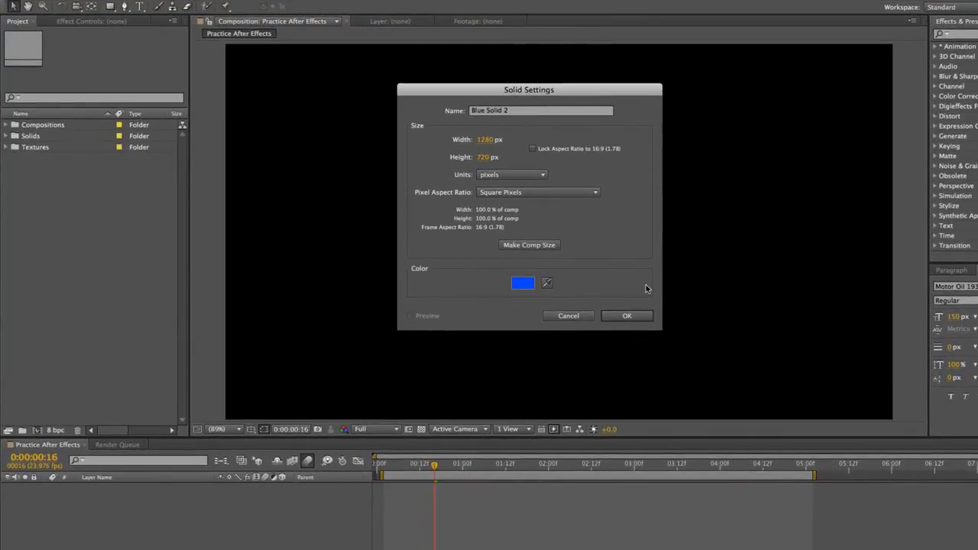
{"action": "left_click", "coordinate": [615, 316]}
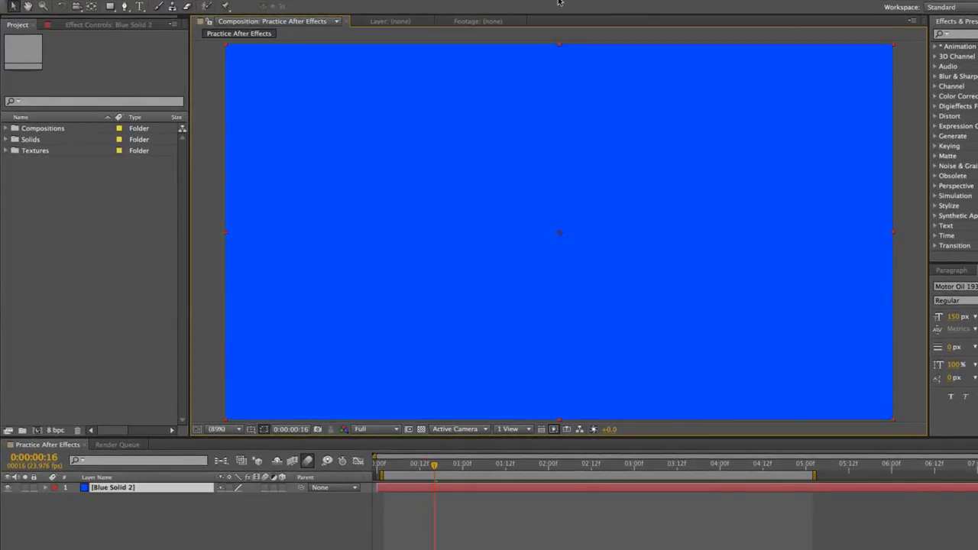
Draw a wide rectangular mask across the lower part of the blue solid.
{"action": "left_click", "coordinate": [109, 6]}
{"action": "left_click", "coordinate": [157, 6]}
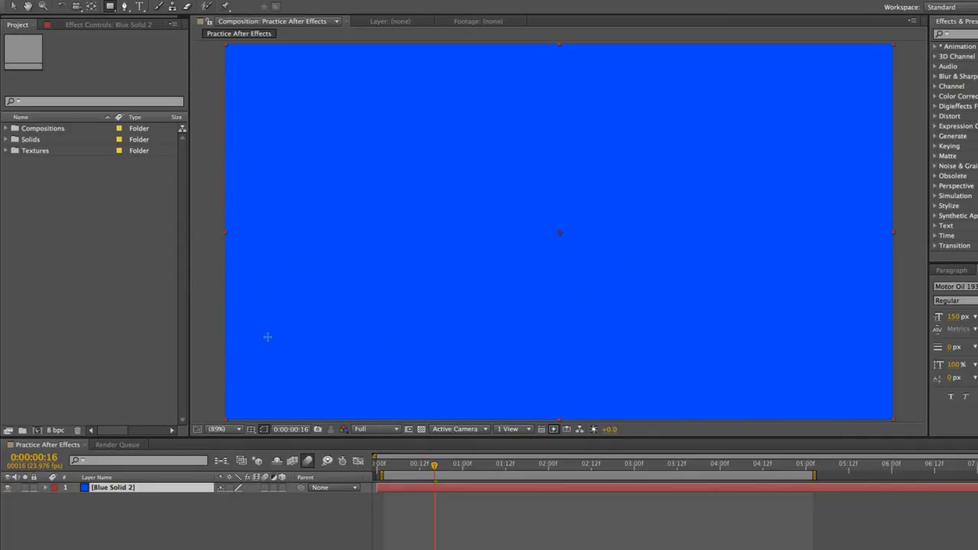
{"action": "left_click_drag", "start_coordinate": [214, 296], "coordinate": [860, 369]}
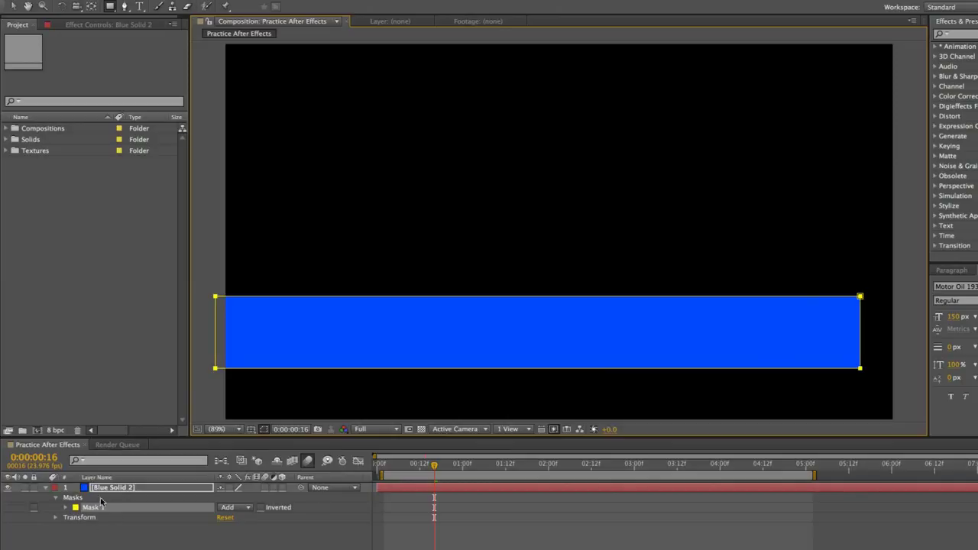
Test Subtract mode, return Mask 1 to Add, and reveal its Mask Path.
{"action": "left_click", "coordinate": [238, 507]}
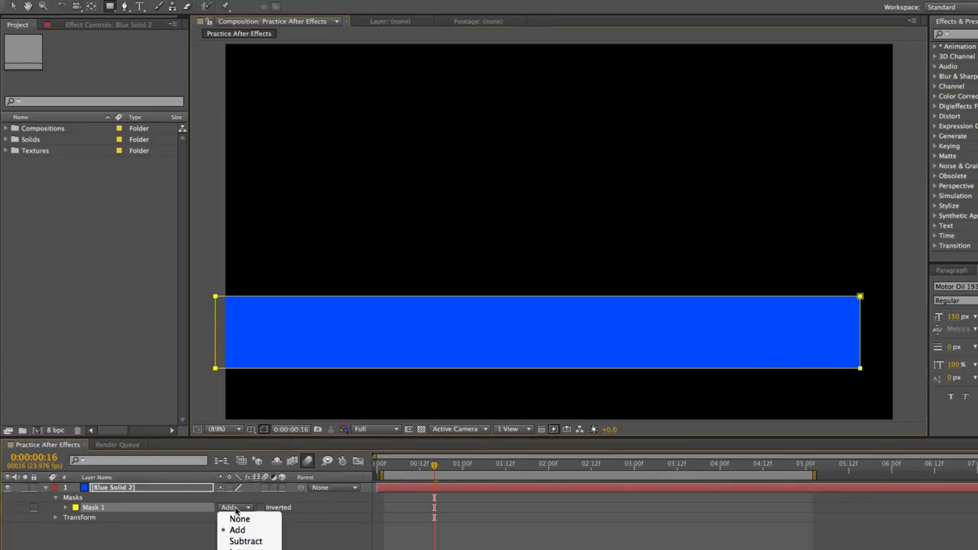
{"action": "left_click", "coordinate": [243, 541]}
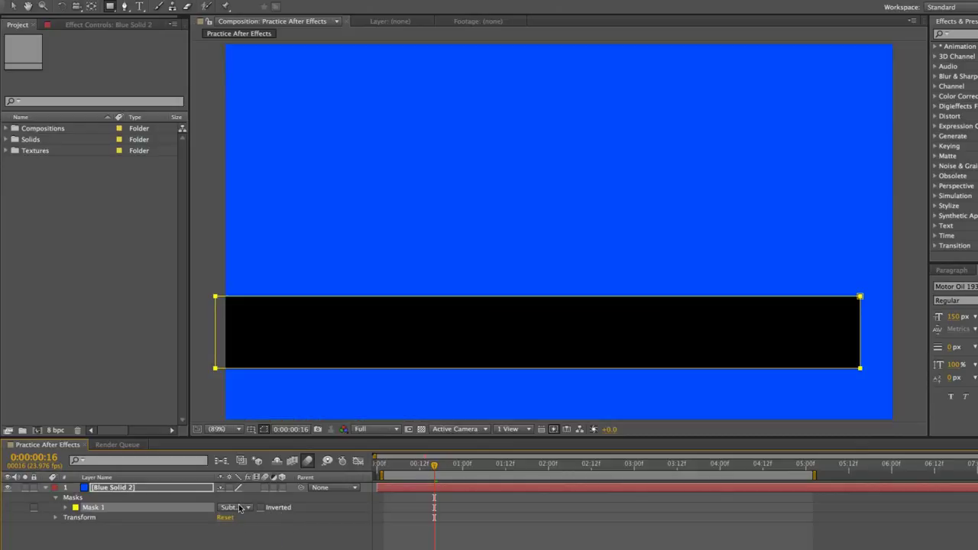
{"action": "left_click", "coordinate": [305, 543]}
{"action": "left_click", "coordinate": [230, 507]}
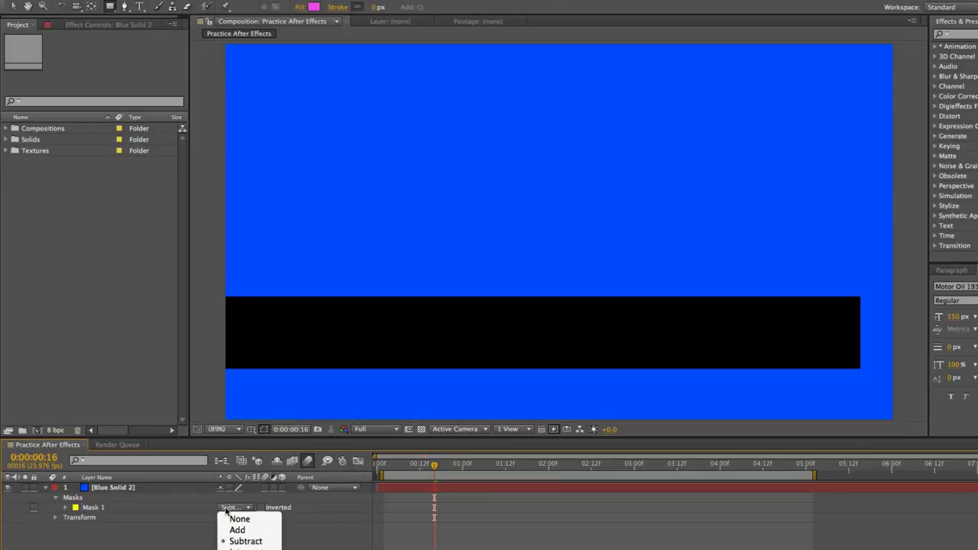
{"action": "left_click", "coordinate": [237, 529]}
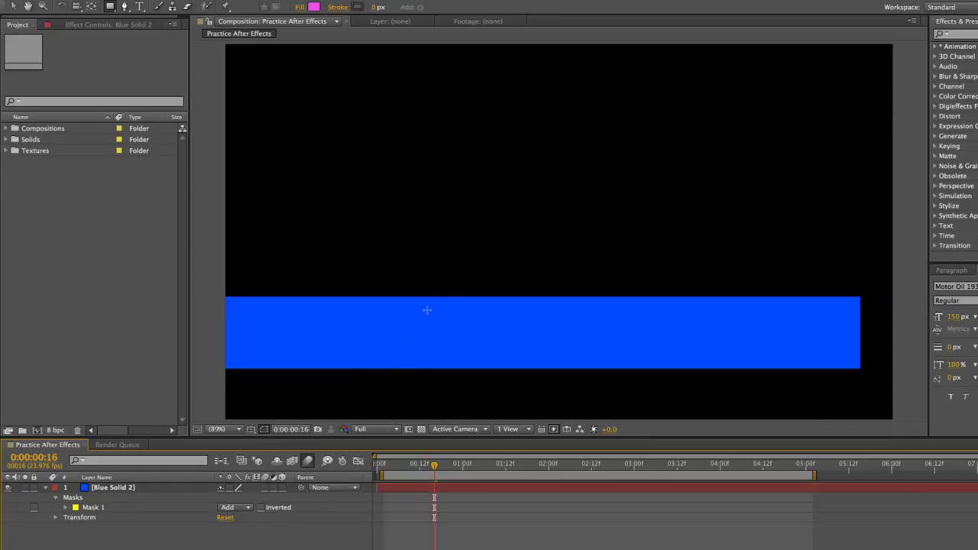
{"action": "key", "text": "m"}
{"action": "key", "text": "m"}
{"action": "key", "text": "m"}
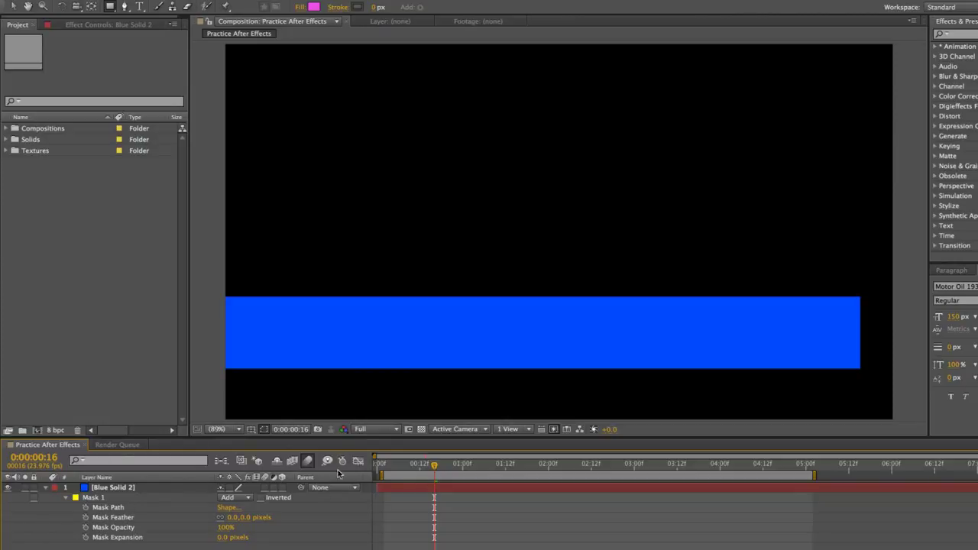
Set a Mask Path keyframe for Mask 1 at 0:00:01:00, then move the playhead near the start.
{"action": "left_click", "coordinate": [93, 497]}
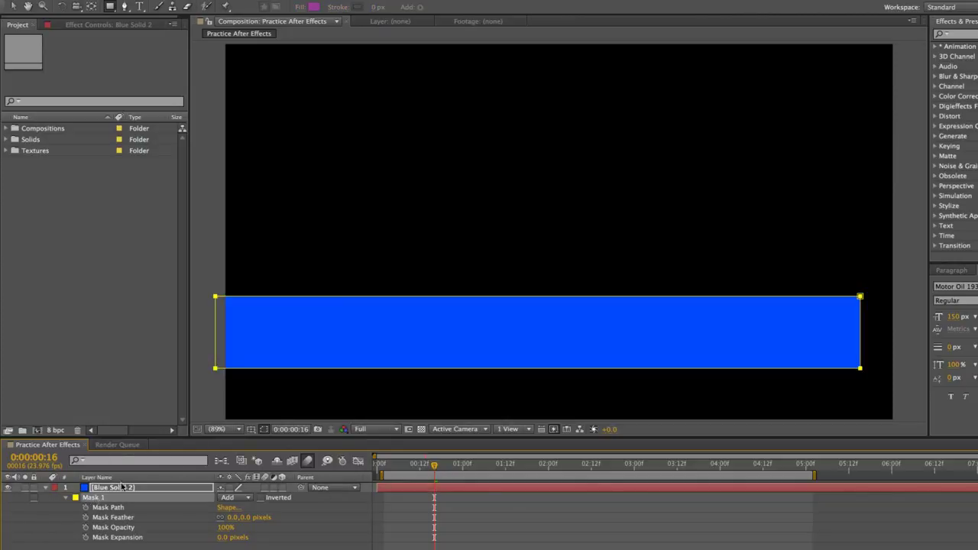
{"action": "left_click_drag", "start_coordinate": [434, 463], "coordinate": [462, 467]}
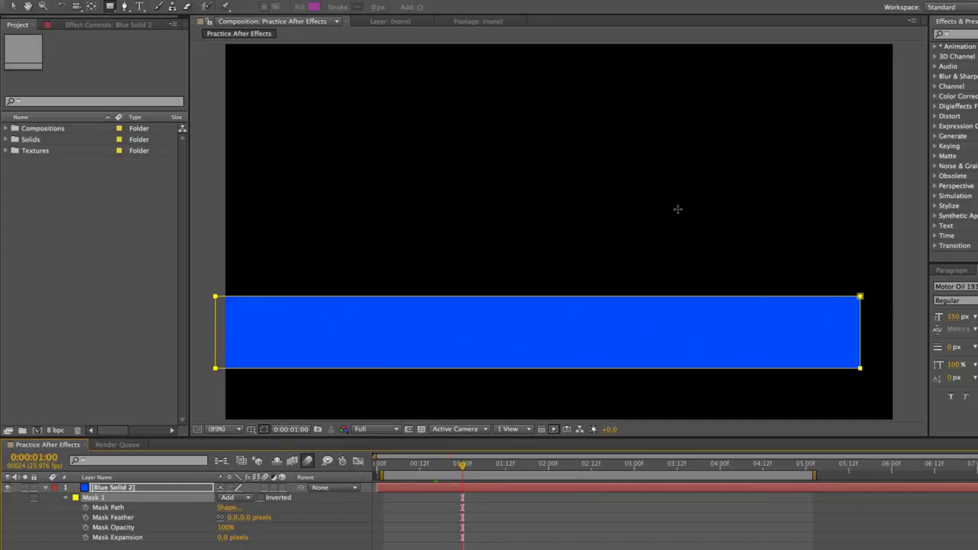
{"action": "left_click", "coordinate": [86, 508]}
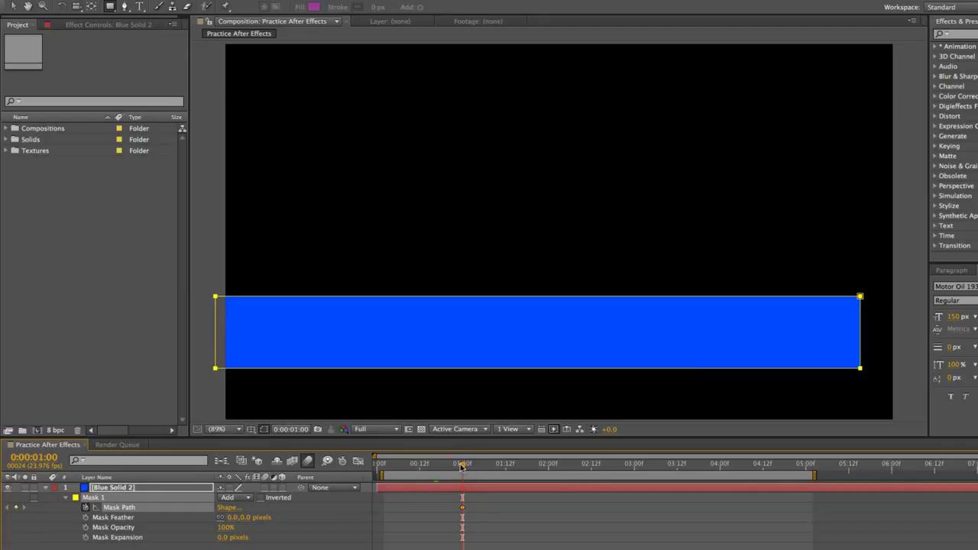
{"action": "left_click_drag", "start_coordinate": [461, 467], "coordinate": [398, 468]}
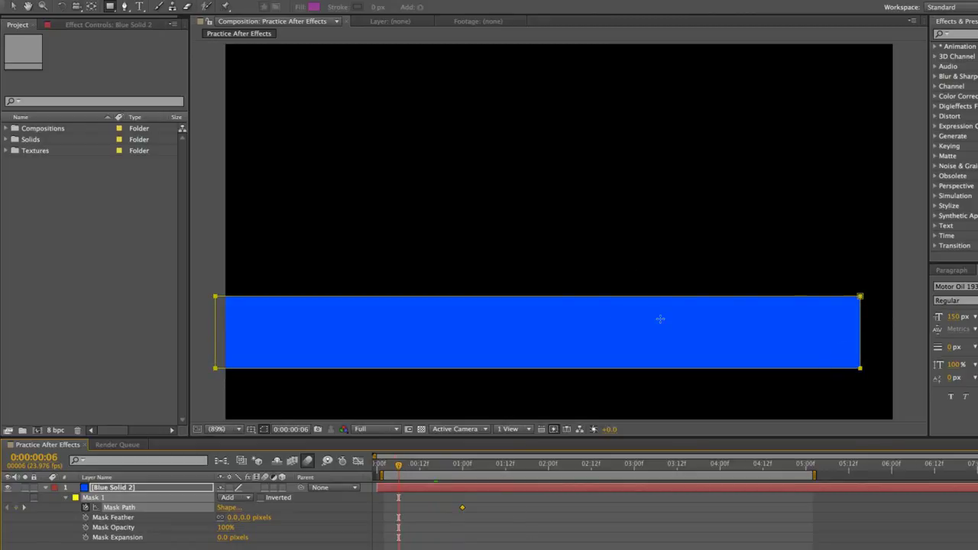
At 0:00:00:06, squeeze the bar mask into a sliver at the left edge using Free Transform.
{"action": "left_click", "coordinate": [14, 9]}
{"action": "double_click", "coordinate": [861, 320]}
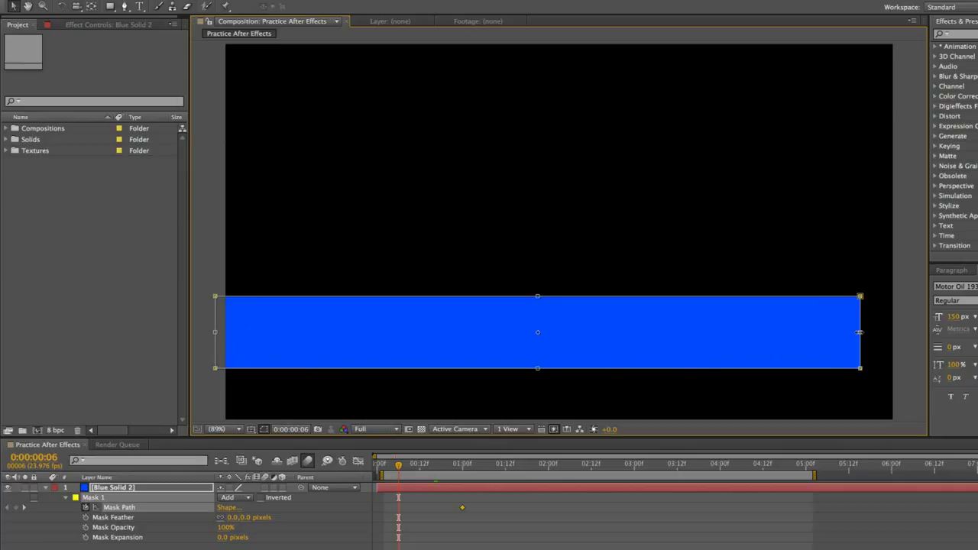
{"action": "left_click_drag", "start_coordinate": [859, 332], "coordinate": [220, 334]}
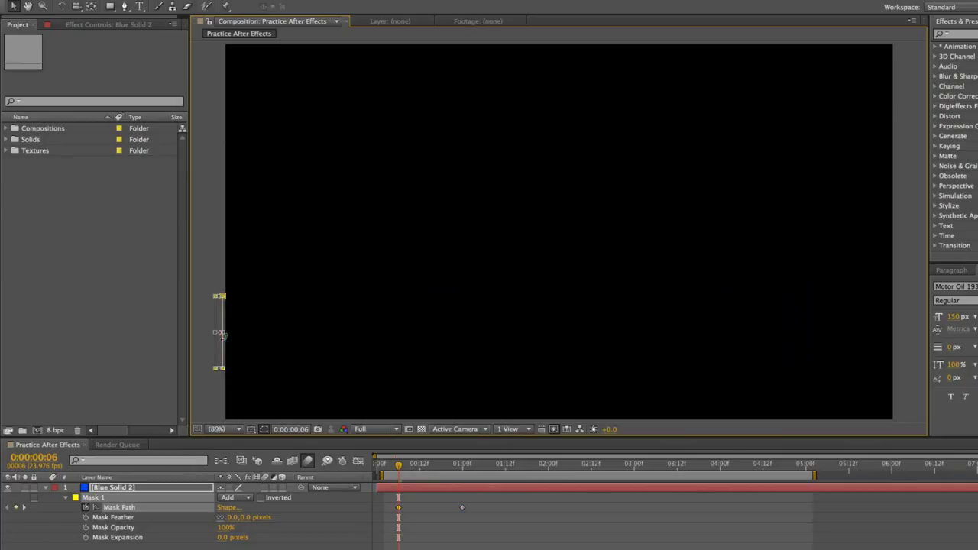
{"action": "left_click_drag", "start_coordinate": [402, 466], "coordinate": [449, 472]}
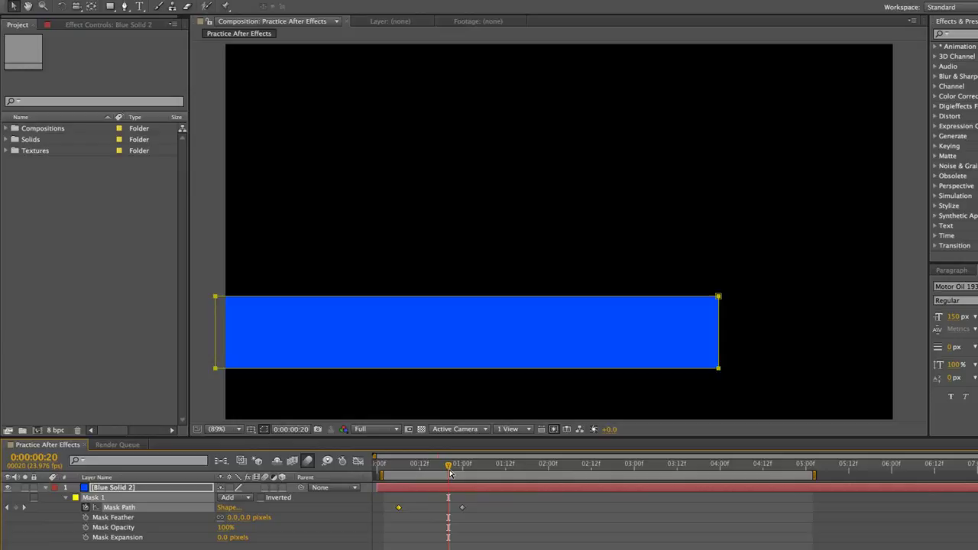
Enable motion blur on the blue solid and preview the mask wipe.
{"action": "key", "text": "KP_0"}
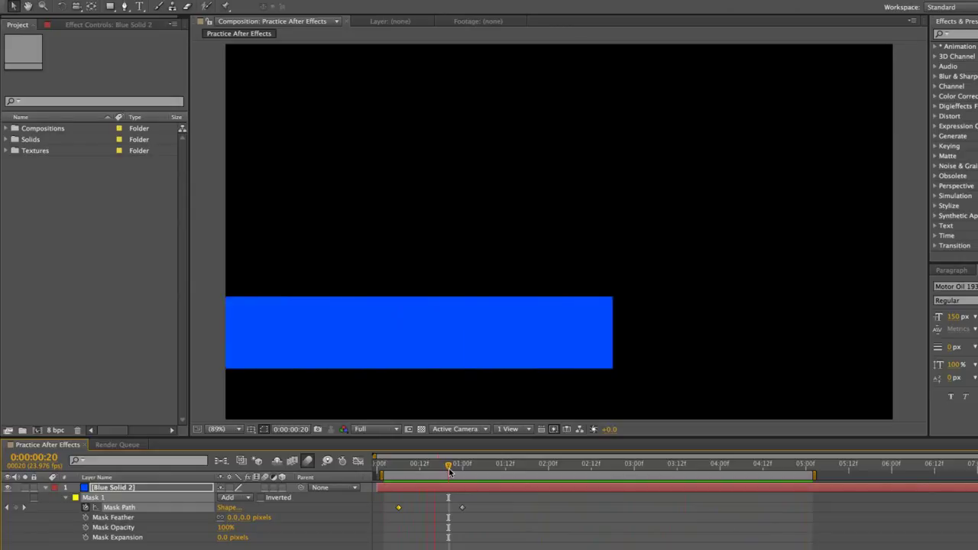
{"action": "left_click", "coordinate": [450, 469]}
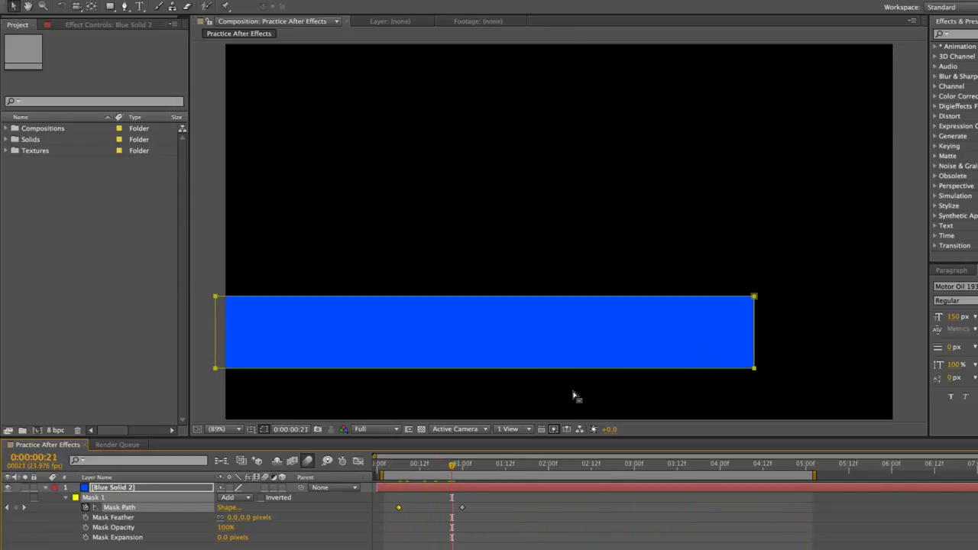
{"action": "left_click", "coordinate": [265, 488]}
{"action": "key", "text": "space"}
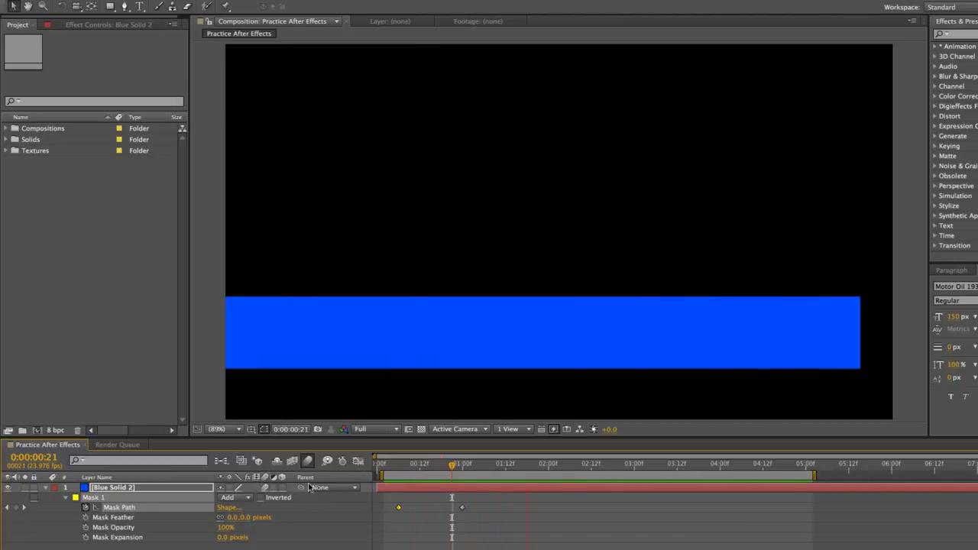
{"action": "key", "text": "space"}
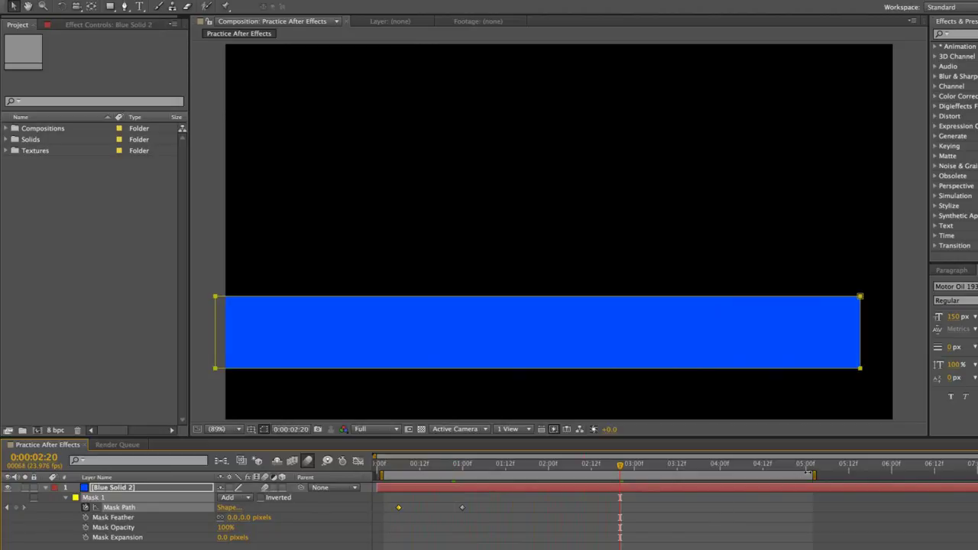
End the work area near three seconds and delay the first Mask Path keyframe to 12 frames.
{"action": "left_click_drag", "start_coordinate": [812, 475], "coordinate": [615, 475]}
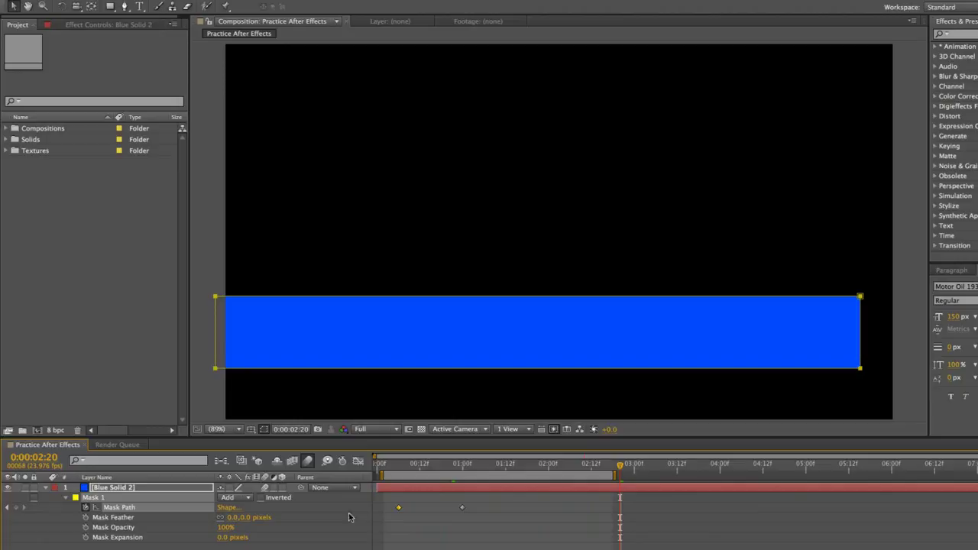
{"action": "left_click_drag", "start_coordinate": [399, 509], "coordinate": [419, 512]}
{"action": "key", "text": "space"}
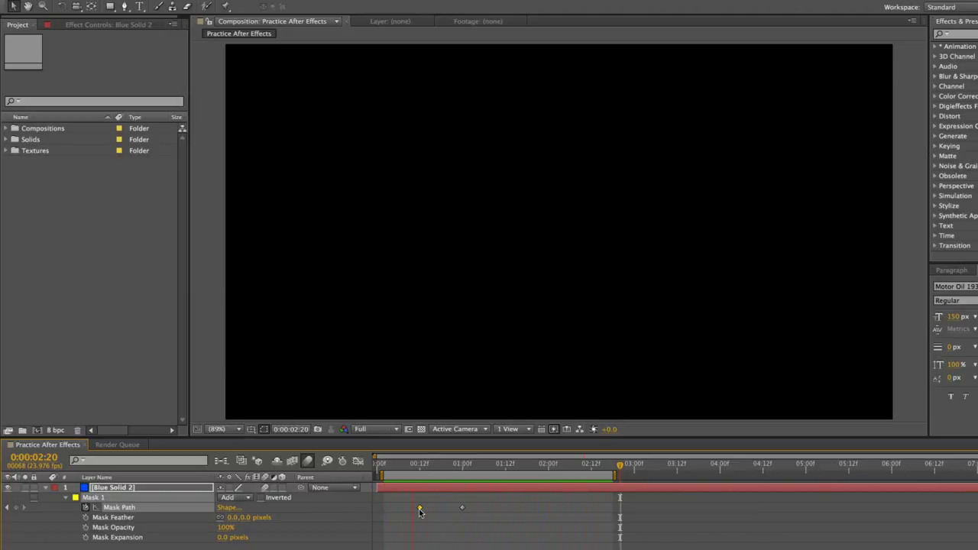
{"action": "key", "text": "space"}
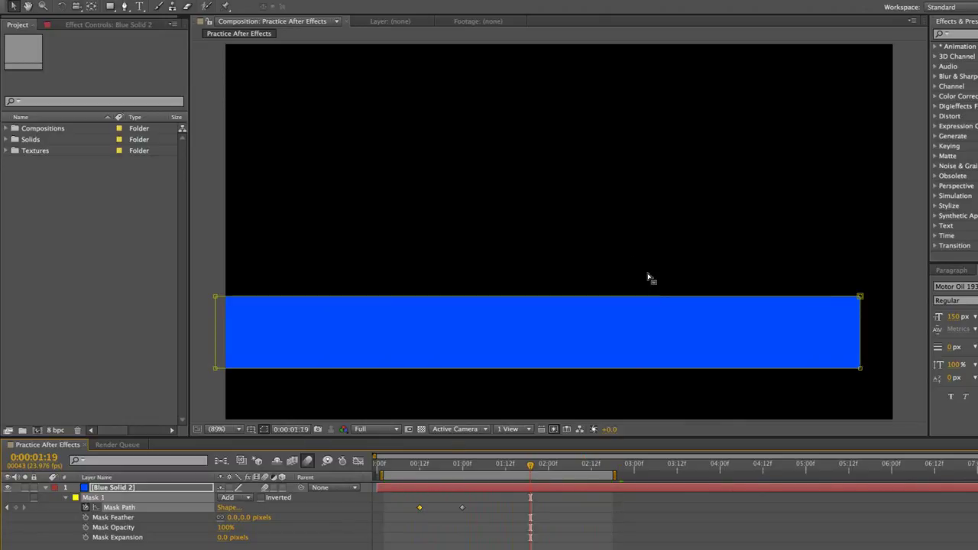
{"action": "left_click", "coordinate": [211, 257]}
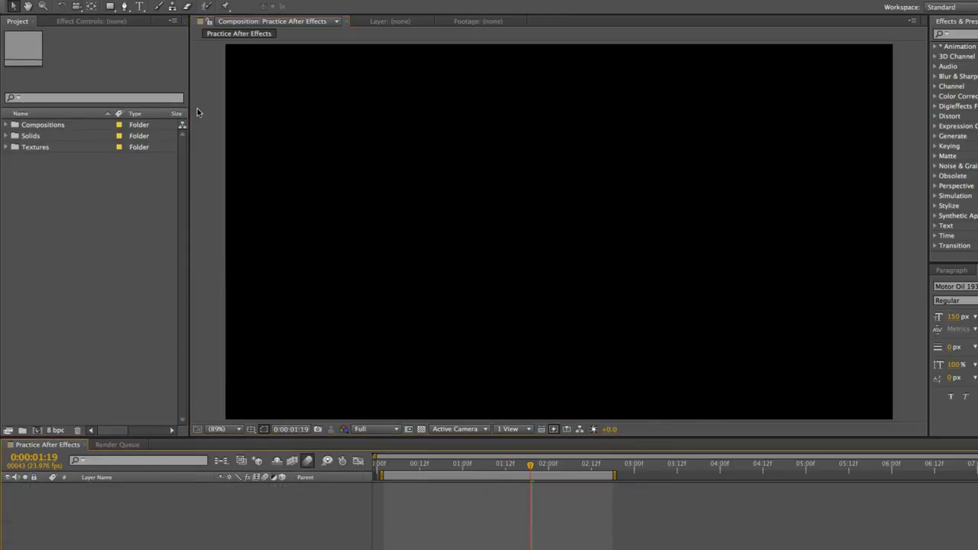
Create a new full-frame magenta solid layer with Ctrl+Y.
{"action": "key", "text": "ctrl+y"}
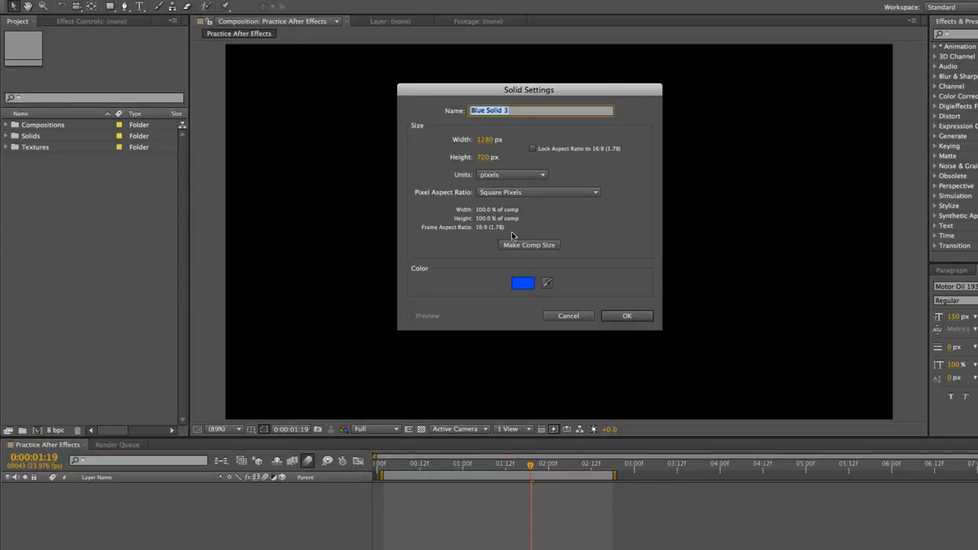
{"action": "left_click", "coordinate": [524, 285]}
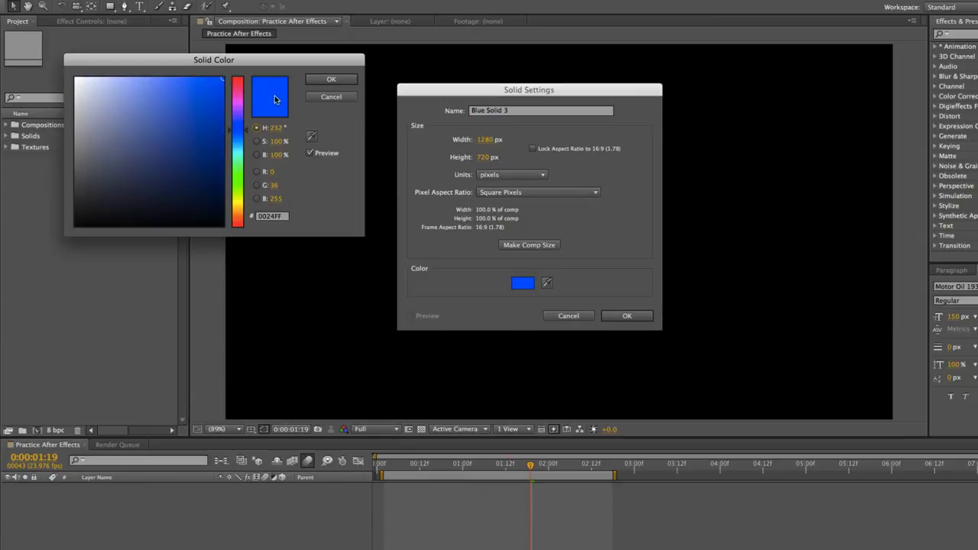
{"action": "left_click_drag", "start_coordinate": [243, 104], "coordinate": [227, 106]}
{"action": "left_click", "coordinate": [355, 81]}
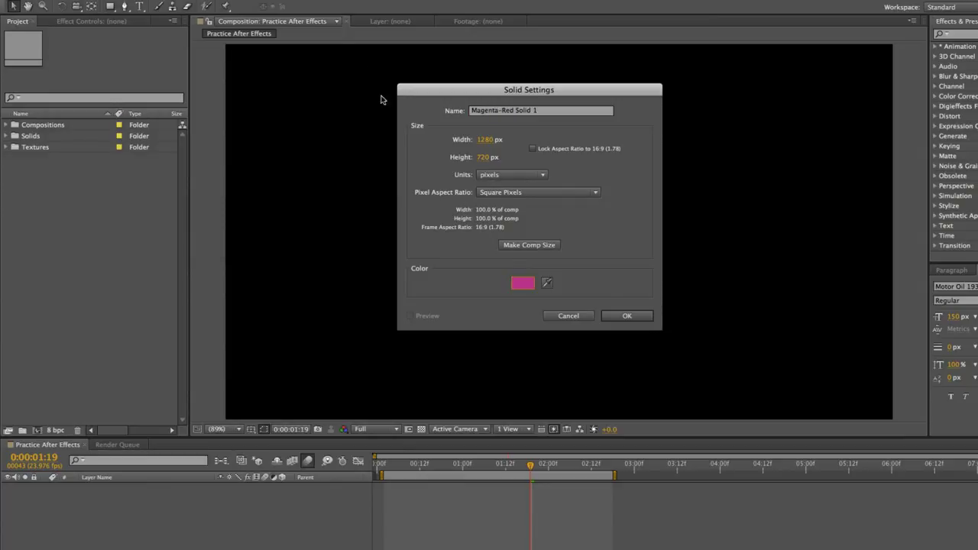
{"action": "left_click", "coordinate": [626, 314]}
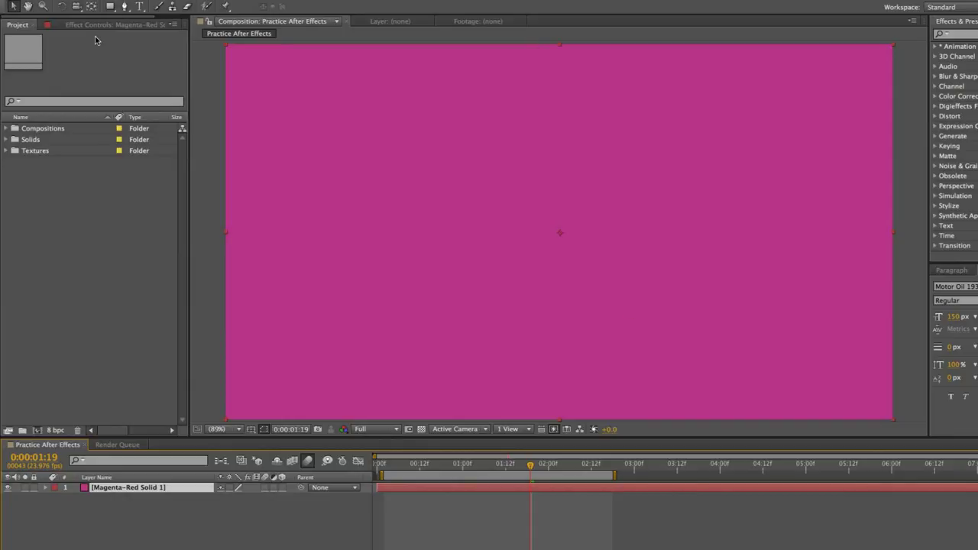
Draw a circular ellipse mask centred in the frame on the magenta solid.
{"action": "left_click", "coordinate": [110, 8]}
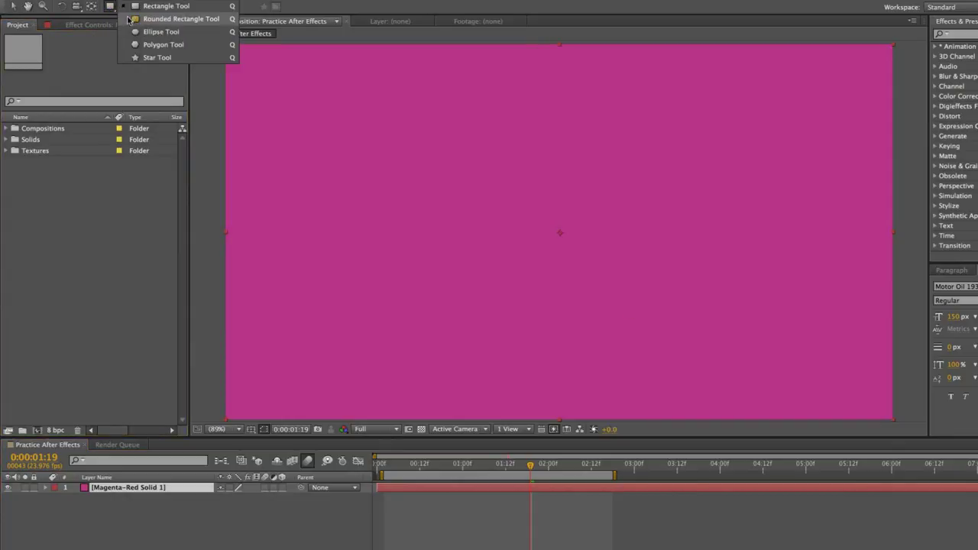
{"action": "left_click", "coordinate": [154, 38]}
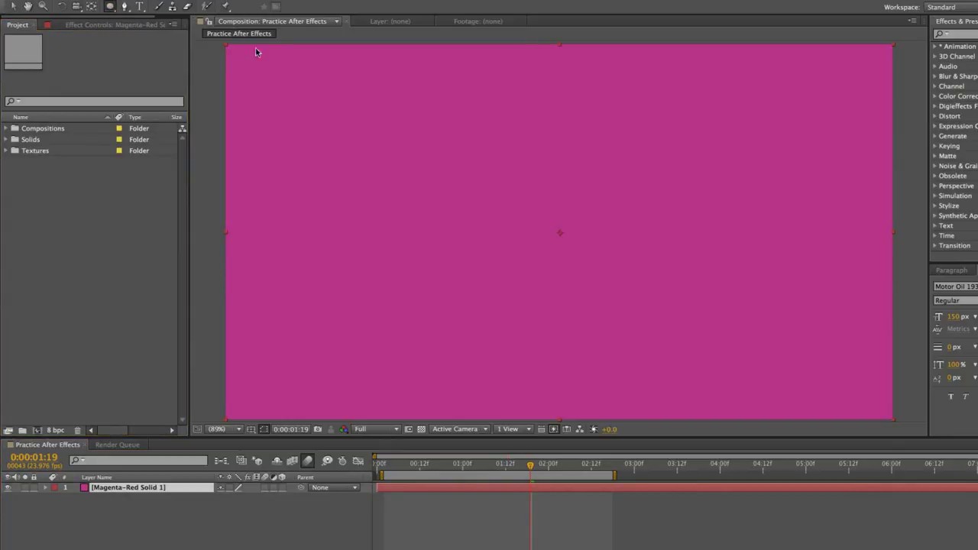
{"action": "left_click_drag", "start_coordinate": [559, 233], "coordinate": [669, 331]}
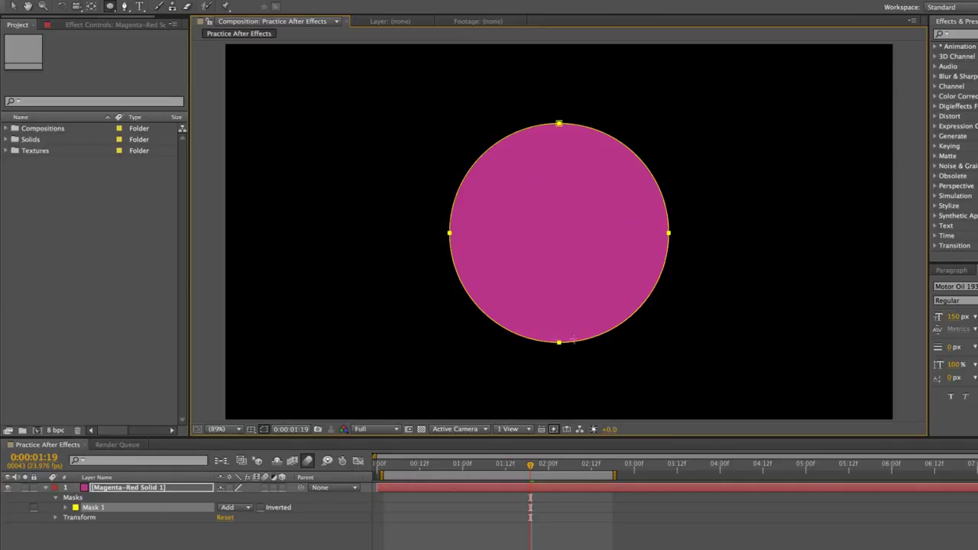
{"action": "left_click", "coordinate": [426, 519]}
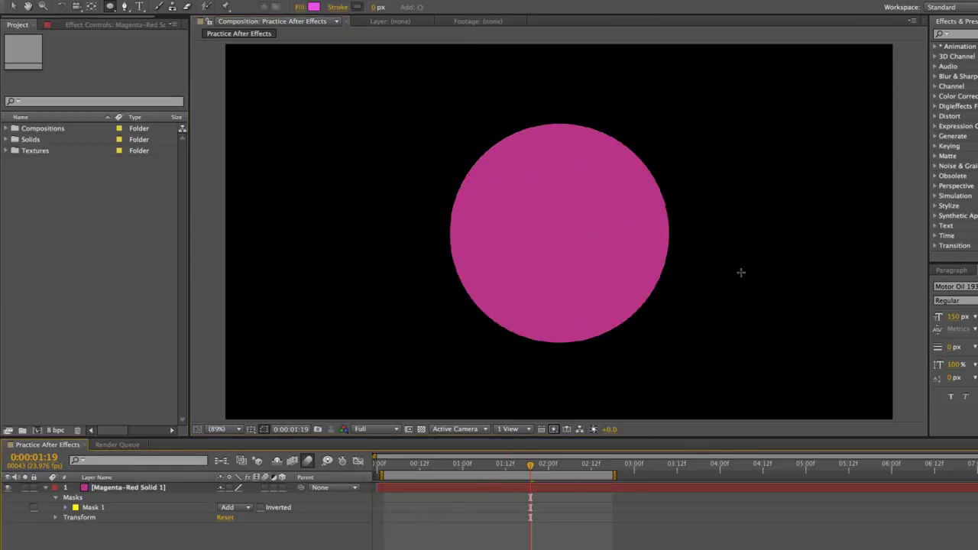
Add a 0 px Mask Expansion keyframe at one second on the magenta solid.
{"action": "left_click", "coordinate": [395, 487]}
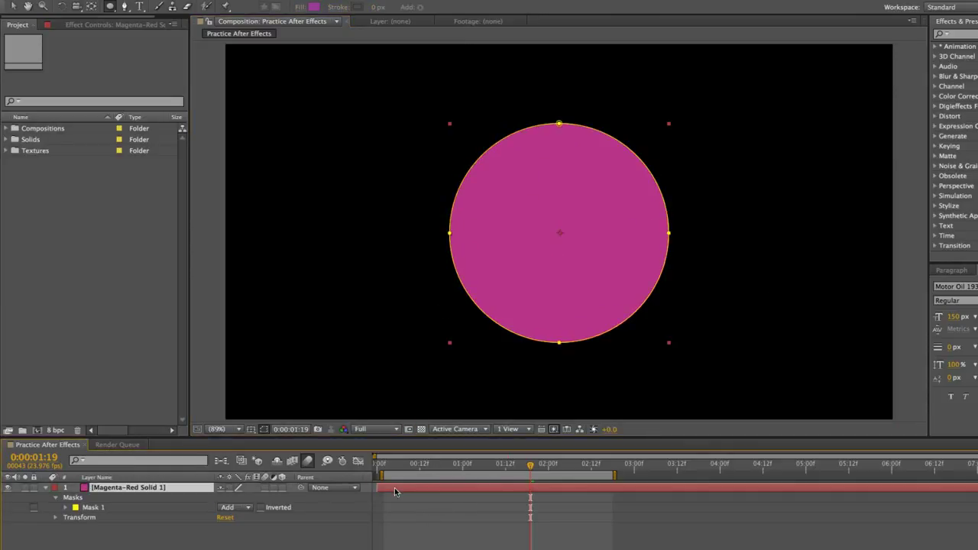
{"action": "key", "text": "m"}
{"action": "key", "text": "m"}
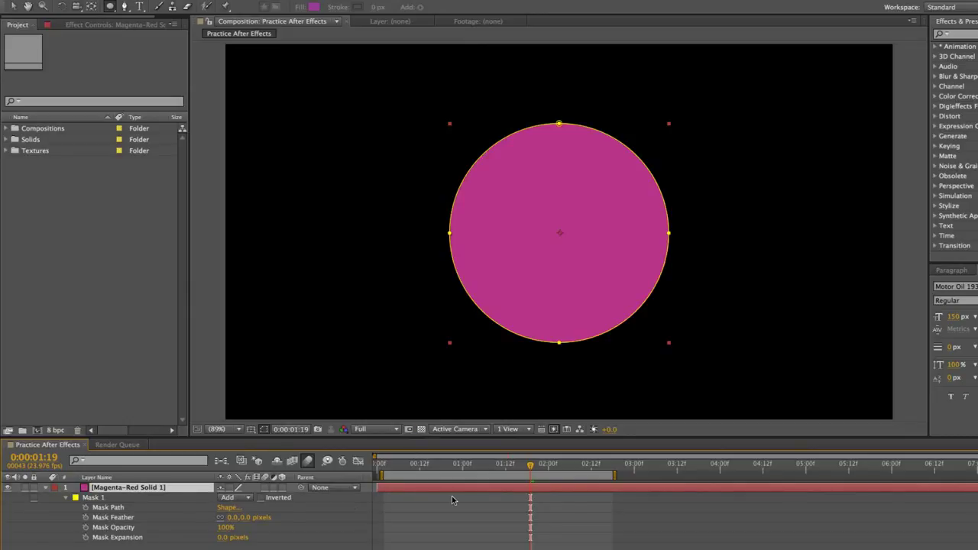
{"action": "left_click", "coordinate": [462, 464]}
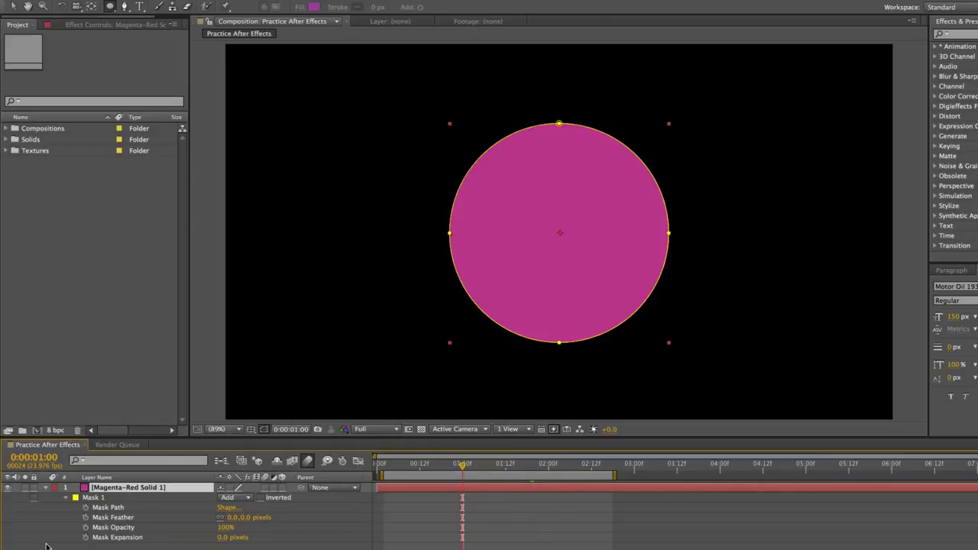
{"action": "left_click", "coordinate": [85, 537]}
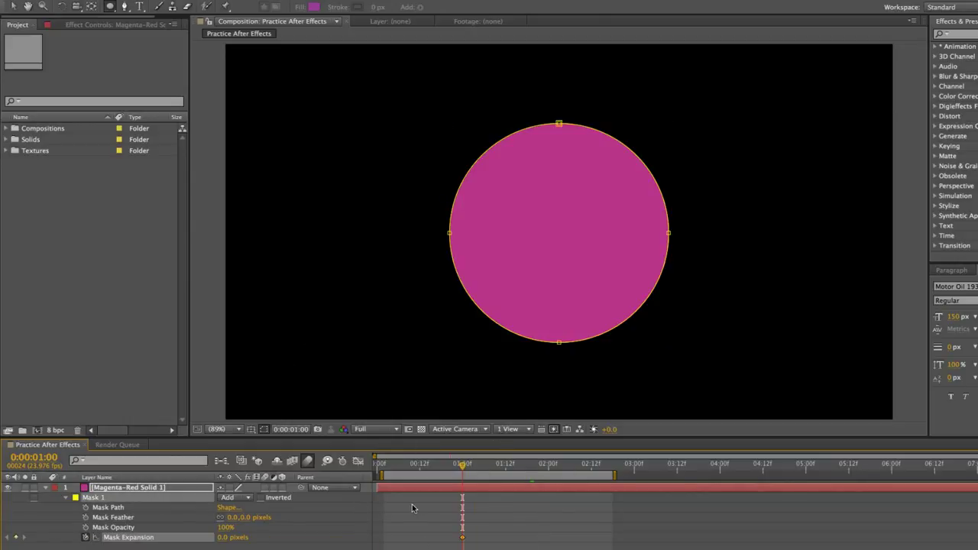
At 0:00:00:12, set Mask Expansion to -213 px so the circle vanishes.
{"action": "key", "text": "shift+Page_Up"}
{"action": "left_click_drag", "start_coordinate": [426, 464], "coordinate": [419, 467]}
{"action": "left_click", "coordinate": [222, 541]}
{"action": "type", "text": "-100"}
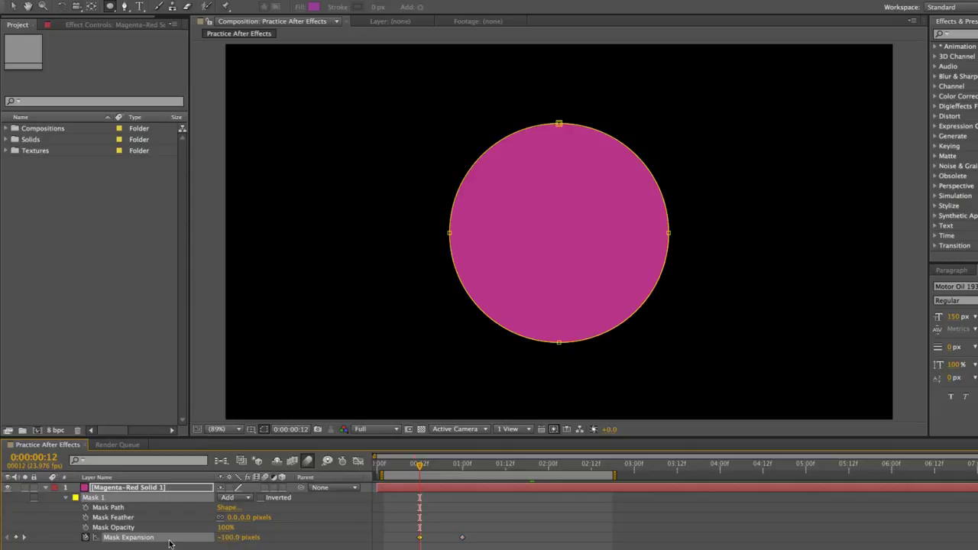
{"action": "key", "text": "Return"}
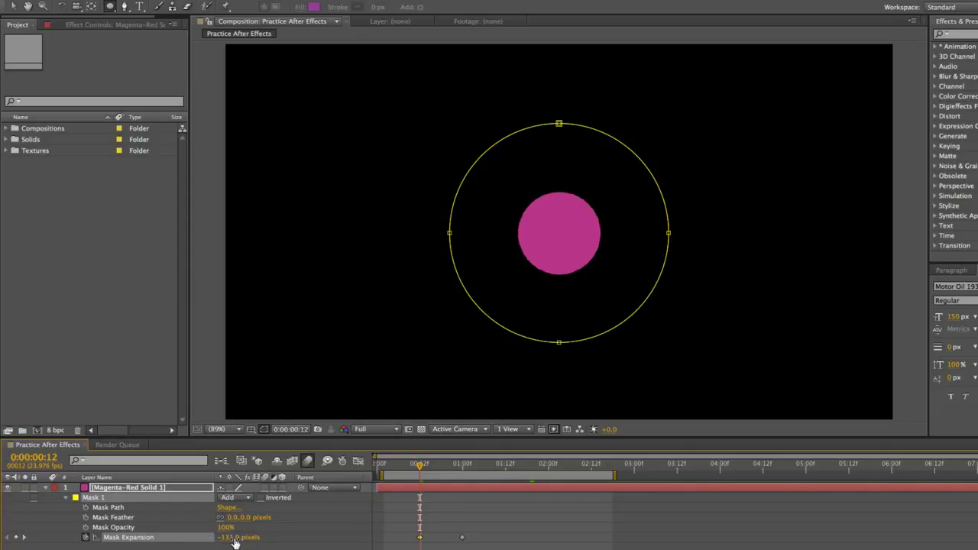
{"action": "left_click_drag", "start_coordinate": [225, 538], "coordinate": [216, 543]}
{"action": "left_click", "coordinate": [216, 547]}
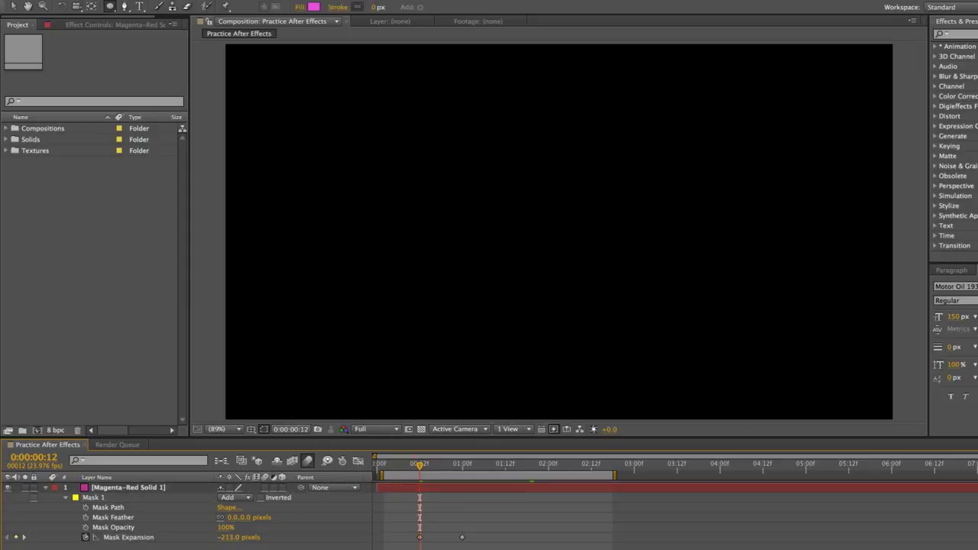
Move the full-size 0 px keyframe earlier and preview the faster grow-in.
{"action": "key", "text": "space"}
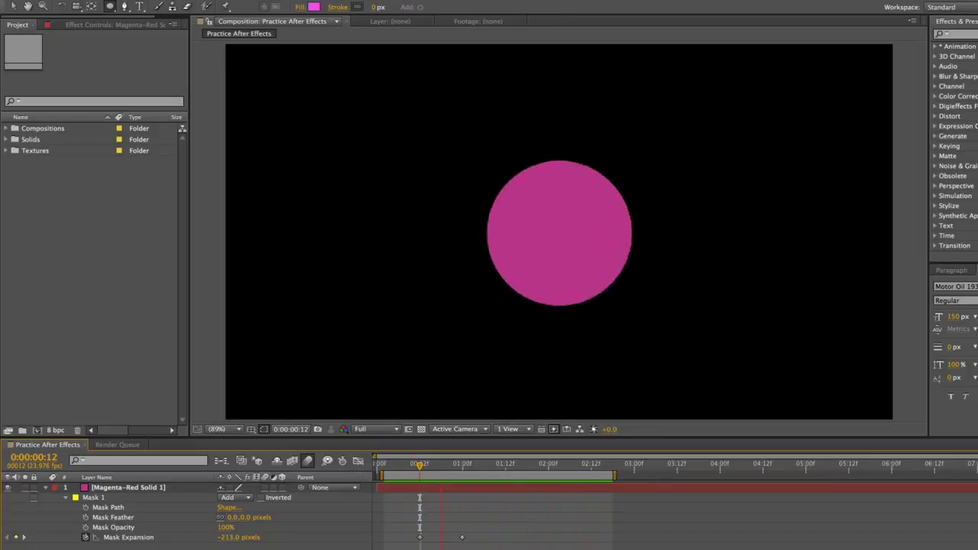
{"action": "left_click", "coordinate": [461, 537]}
{"action": "left_click_drag", "start_coordinate": [462, 538], "coordinate": [452, 538]}
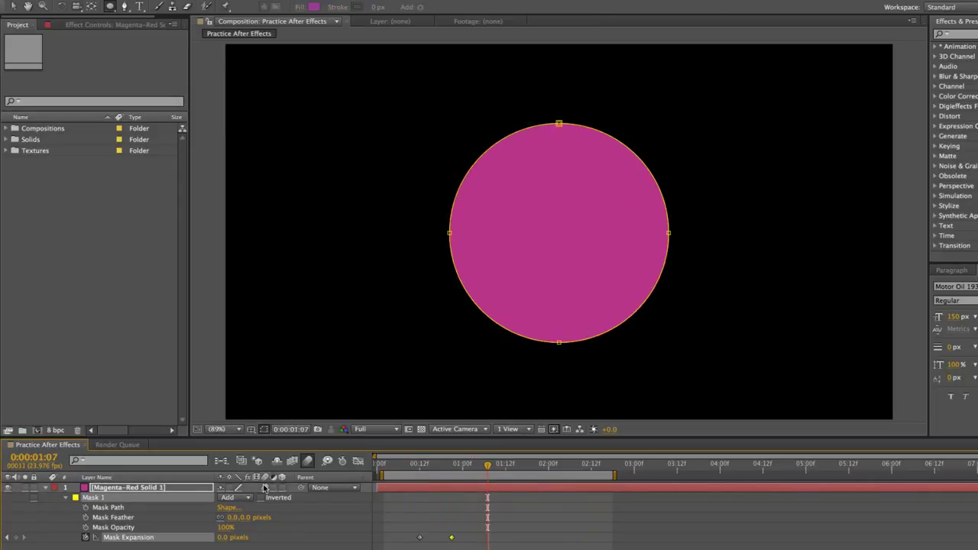
{"action": "key", "text": "space"}
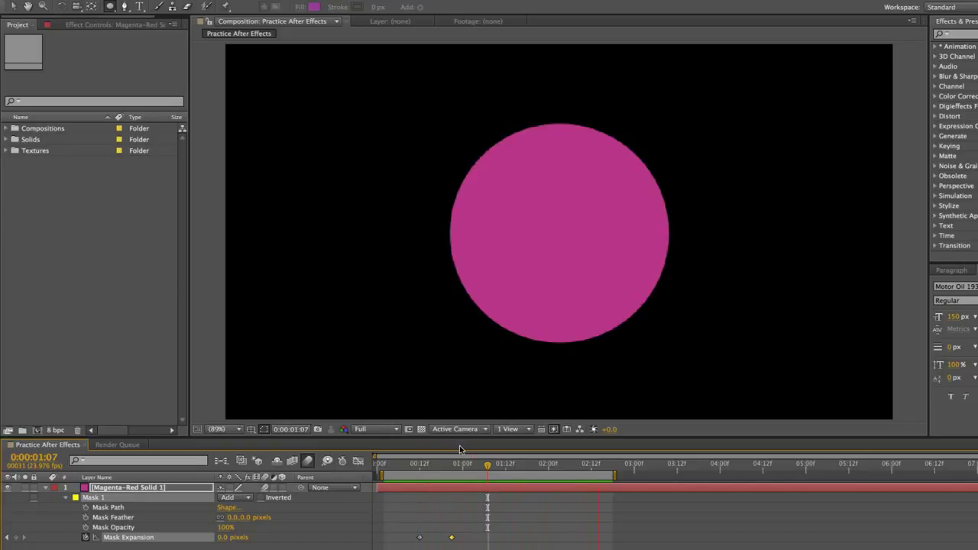
Put the playhead at 0:00:00:19, one frame before the full-size keyframe.
{"action": "key", "text": "space"}
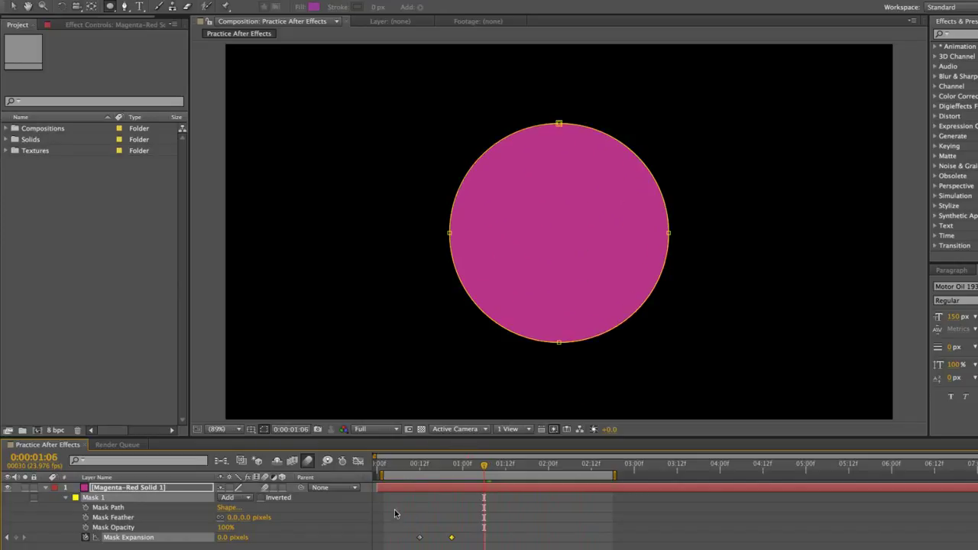
{"action": "left_click", "coordinate": [445, 468]}
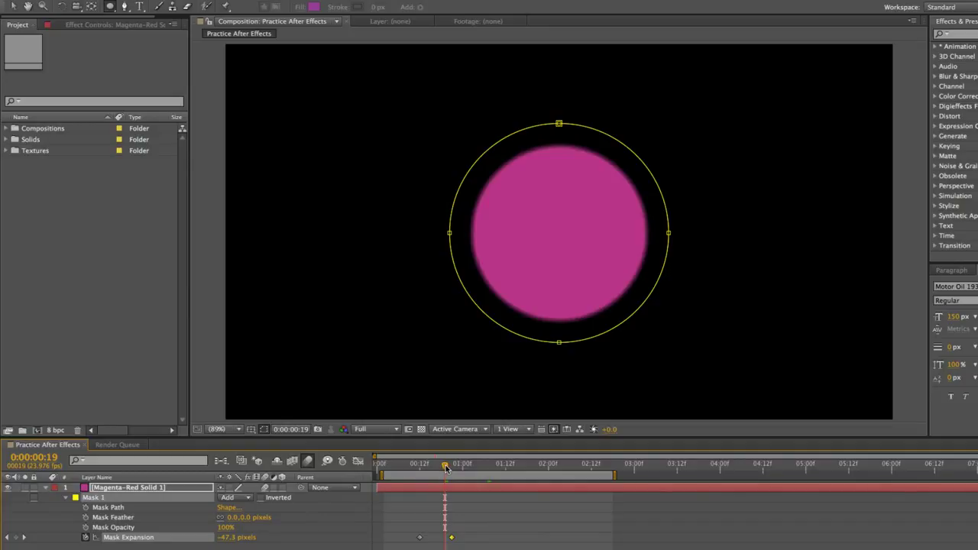
{"action": "left_click_drag", "start_coordinate": [446, 468], "coordinate": [452, 468]}
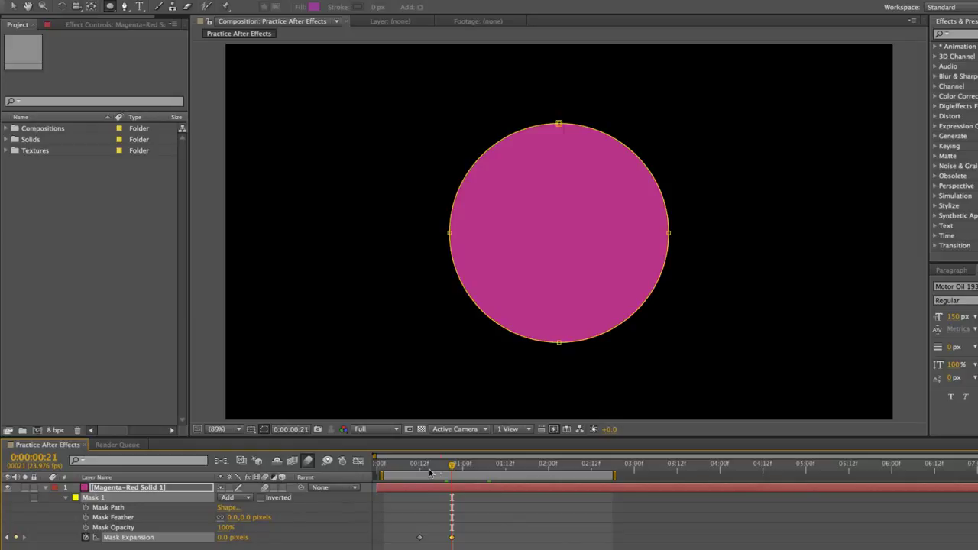
{"action": "left_click_drag", "start_coordinate": [455, 465], "coordinate": [444, 468]}
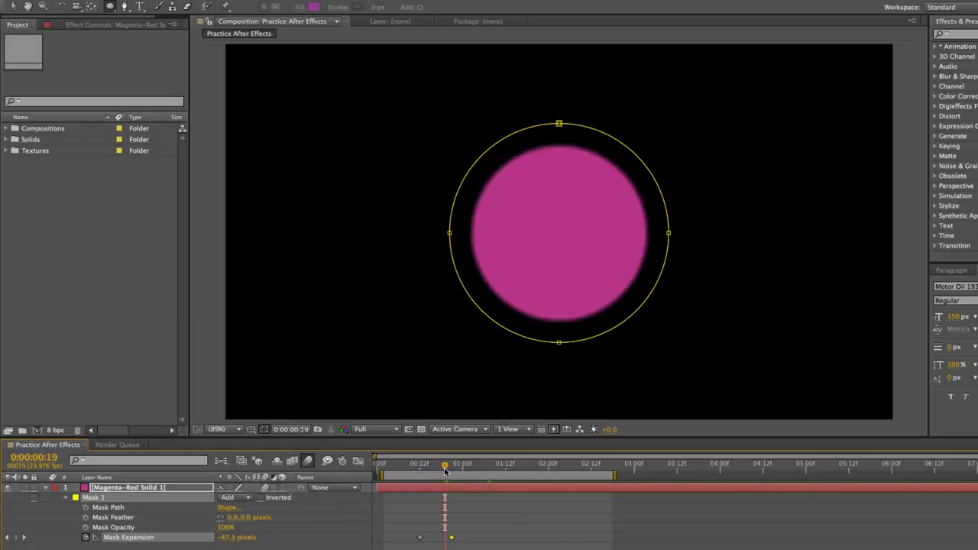
Key a 25-pixel Mask Expansion overshoot there and preview the bounce.
{"action": "left_click", "coordinate": [226, 537]}
{"action": "type", "text": "15"}
{"action": "key", "text": "Return"}
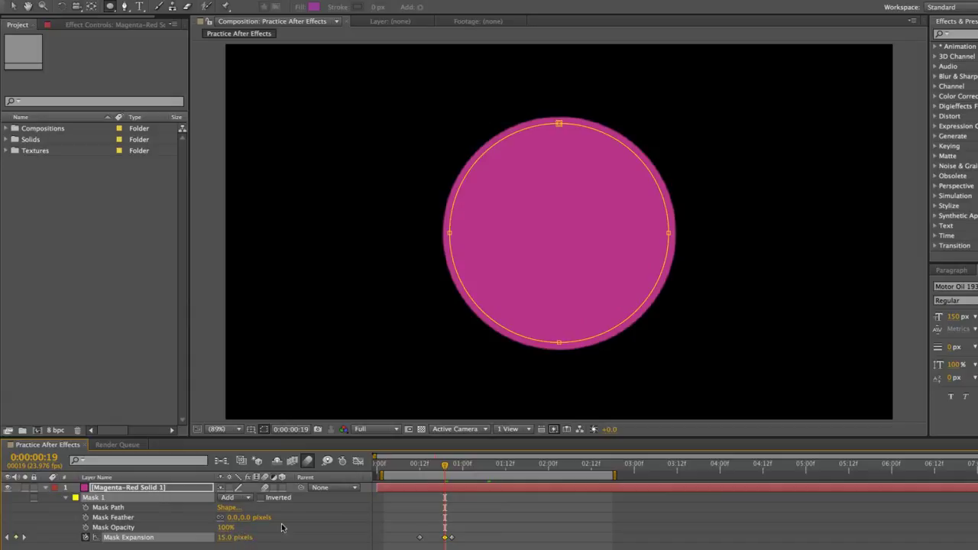
{"action": "left_click", "coordinate": [229, 537]}
{"action": "type", "text": "25"}
{"action": "key", "text": "Return"}
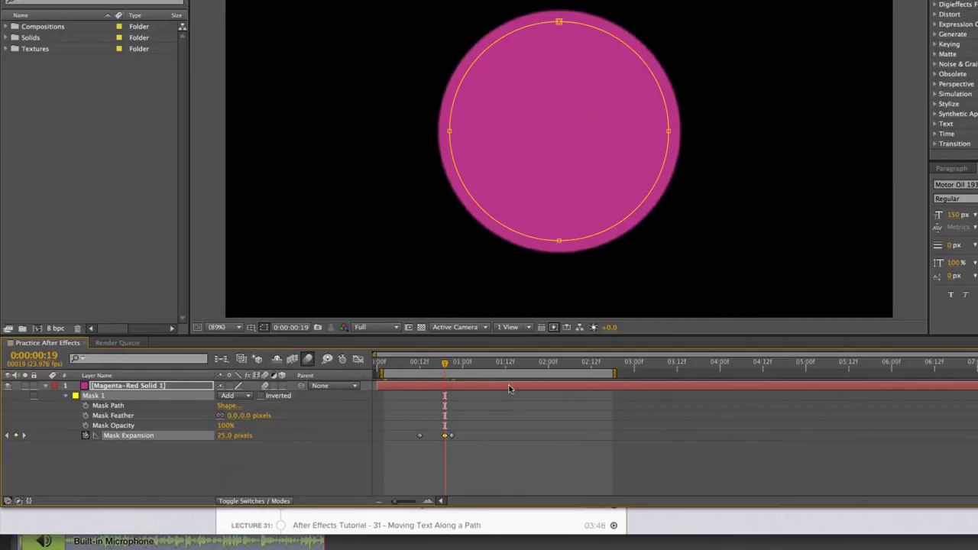
{"action": "key", "text": "space"}
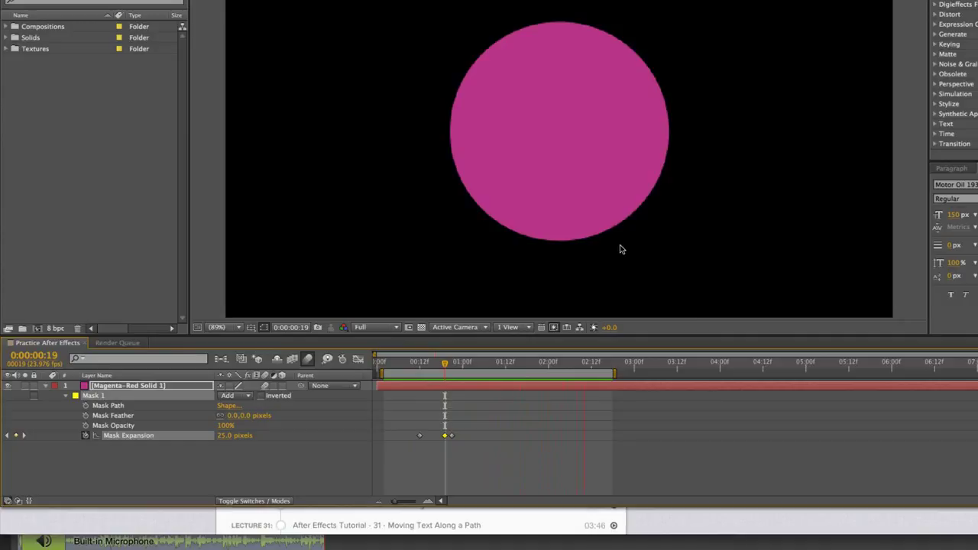
{"action": "key", "text": "space"}
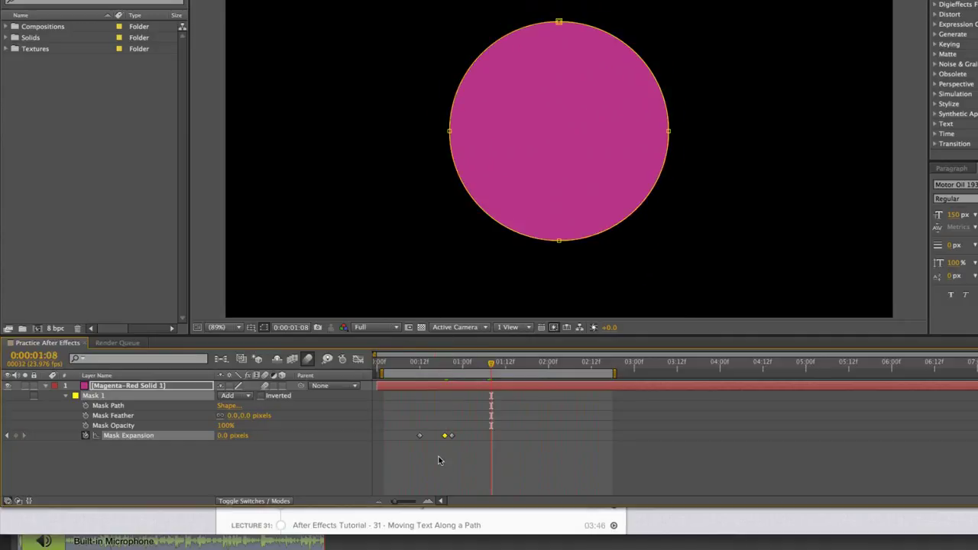
Apply Easy Ease In, then Easy Ease, to the Mask Expansion overshoot keyframe.
{"action": "right_click", "coordinate": [445, 438]}
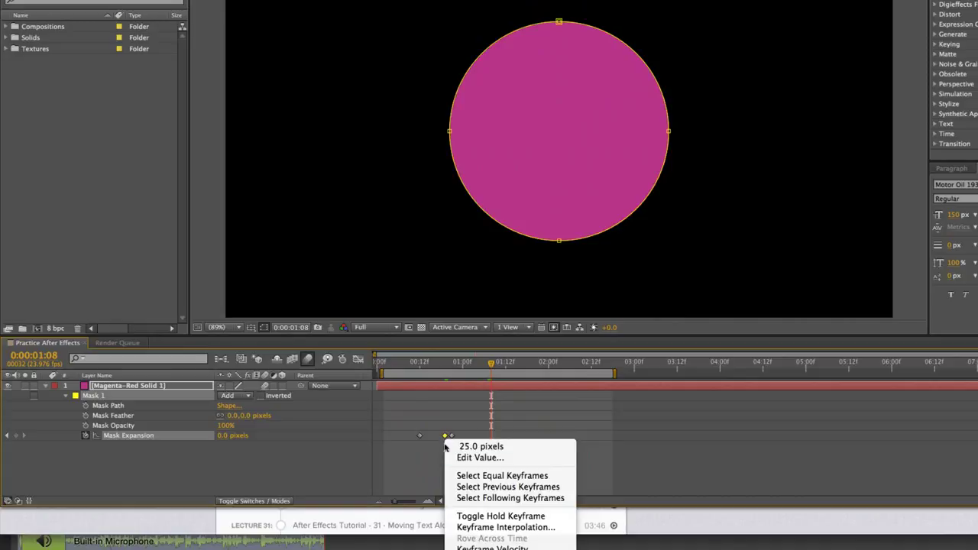
{"action": "mouse_move", "coordinate": [489, 547]}
{"action": "mouse_move", "coordinate": [569, 546]}
{"action": "left_click", "coordinate": [642, 508]}
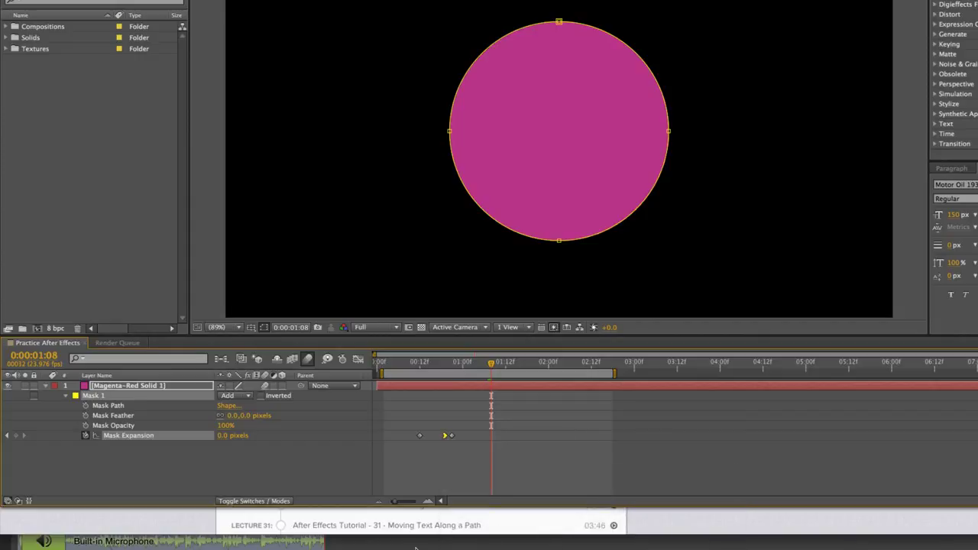
{"action": "right_click", "coordinate": [446, 436]}
{"action": "mouse_move", "coordinate": [569, 547]}
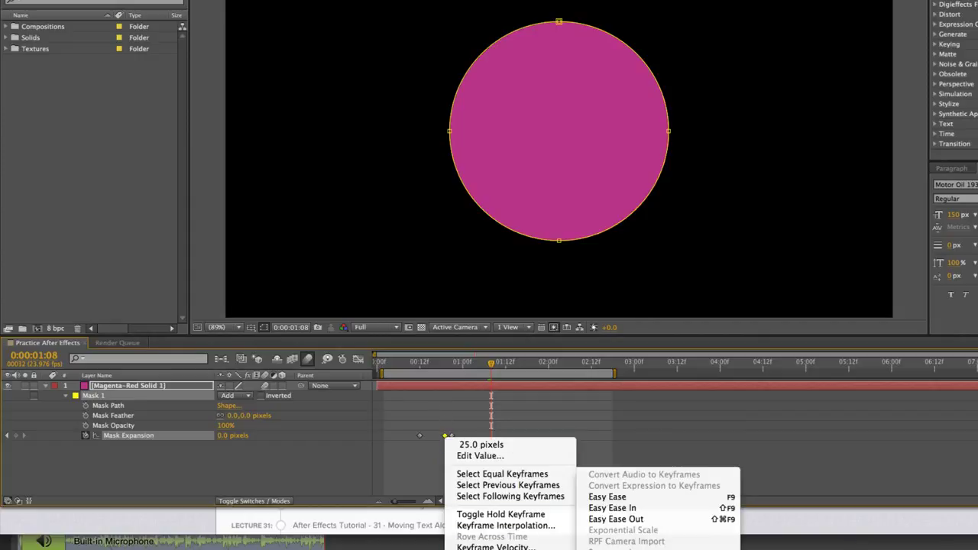
{"action": "left_click", "coordinate": [627, 498]}
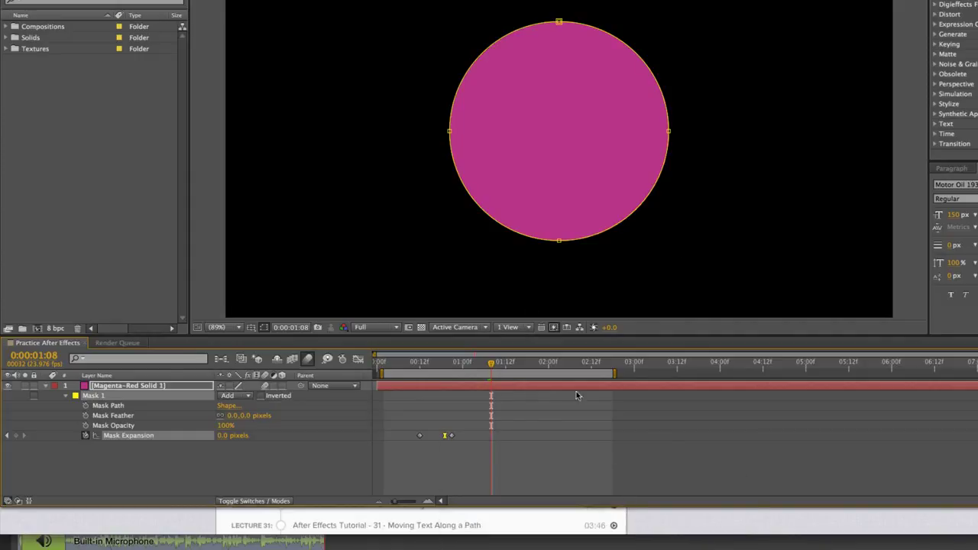
{"action": "left_click", "coordinate": [597, 415]}
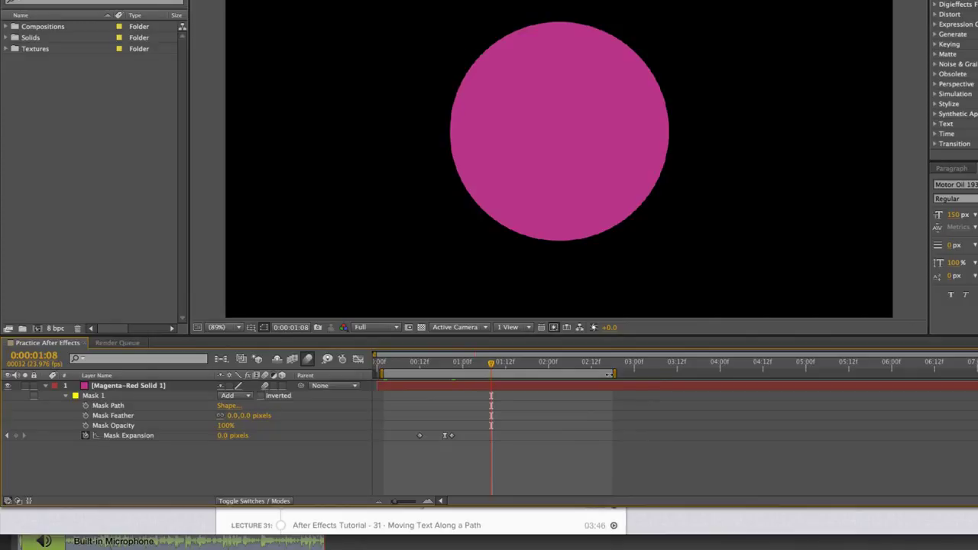
{"action": "key", "text": "KP_0"}
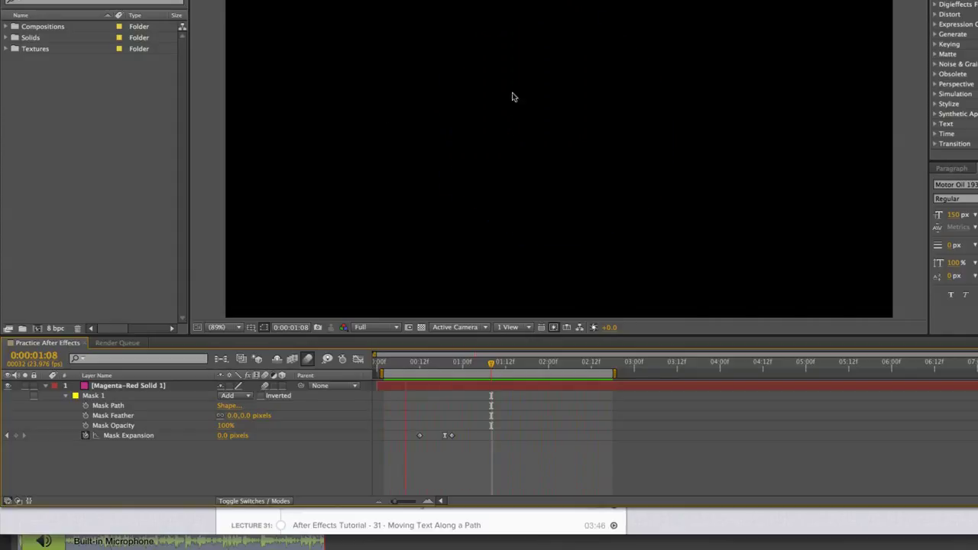
{"action": "key", "text": "q"}
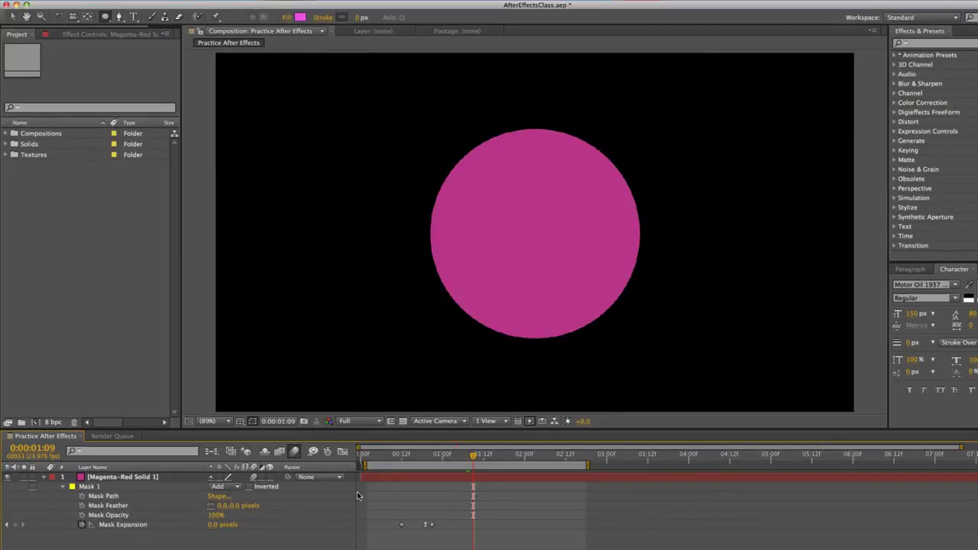
Delete the magenta solid, add brickwall.jpg from Textures, and draw a circular mask on it.
{"action": "left_click", "coordinate": [408, 476]}
{"action": "key", "text": "Delete"}
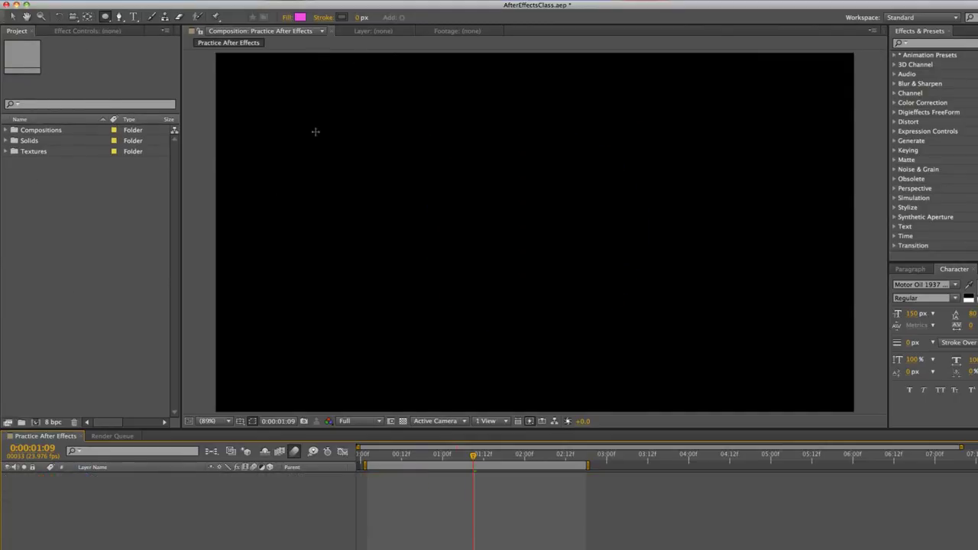
{"action": "left_click", "coordinate": [5, 151]}
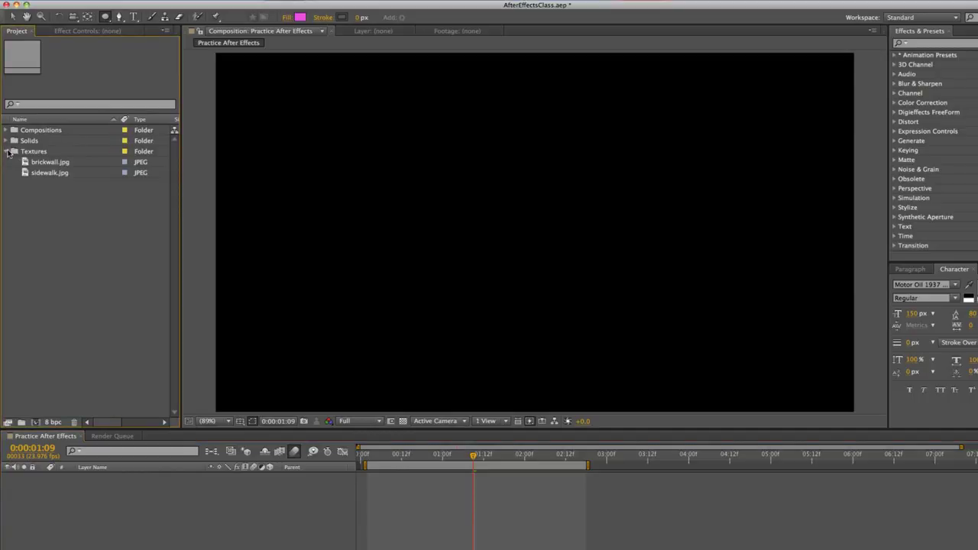
{"action": "left_click_drag", "start_coordinate": [49, 162], "coordinate": [550, 237]}
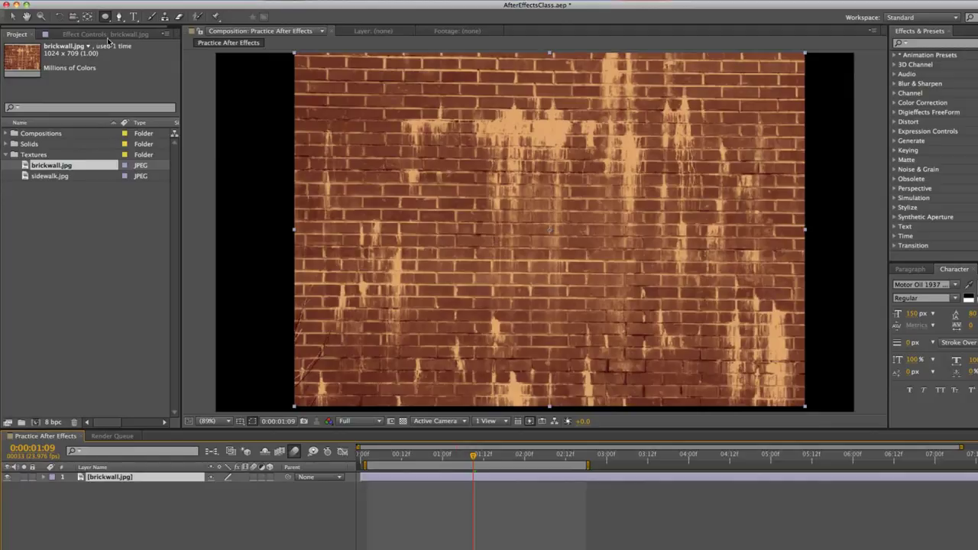
{"action": "left_click_drag", "start_coordinate": [453, 122], "coordinate": [658, 286]}
Nudge the brick circle slightly left and down, then reveal Mask 1's properties at 0:00:00:05.
{"action": "key", "text": "v"}
{"action": "left_click", "coordinate": [556, 237]}
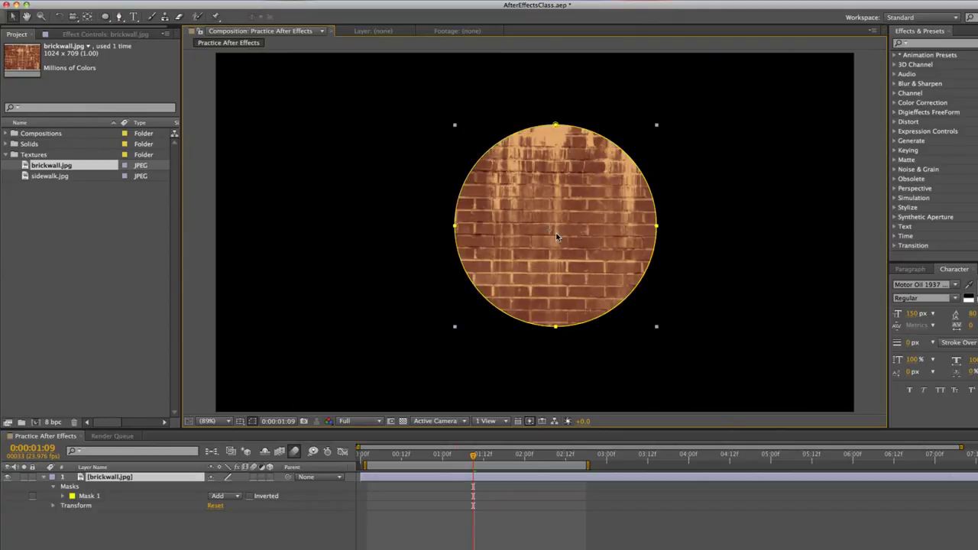
{"action": "left_click_drag", "start_coordinate": [600, 221], "coordinate": [581, 233]}
{"action": "left_click", "coordinate": [592, 523]}
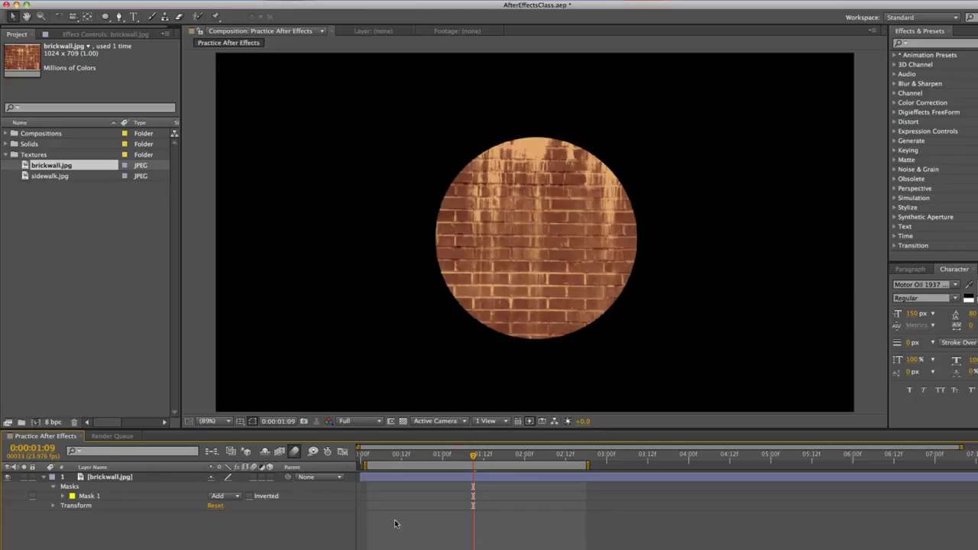
{"action": "left_click", "coordinate": [64, 496]}
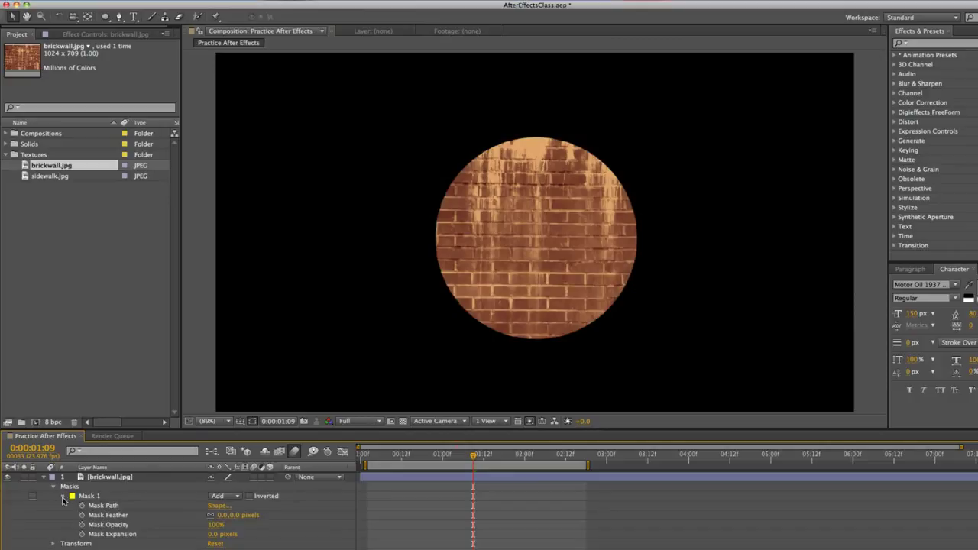
{"action": "left_click_drag", "start_coordinate": [393, 456], "coordinate": [377, 457]}
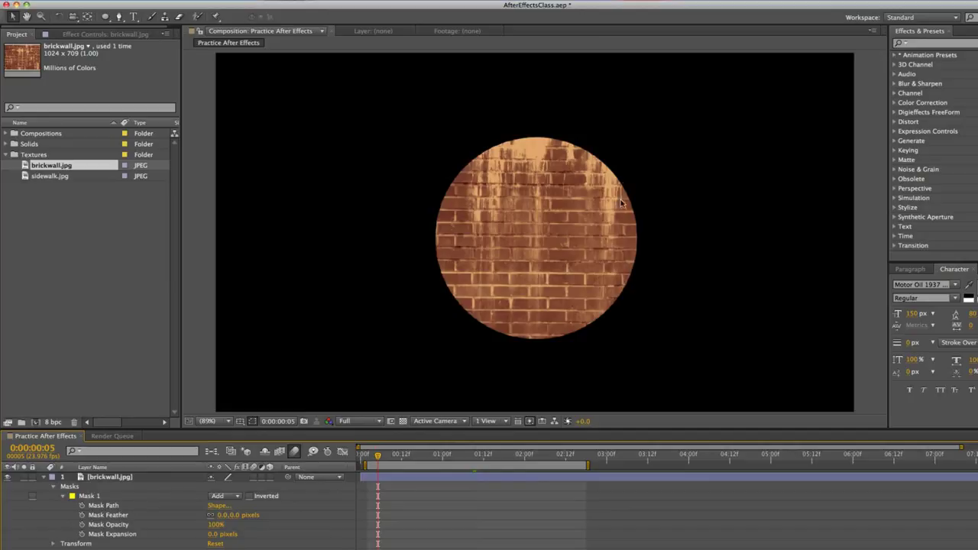
Record a circular Mask Path keyframe at 0:00:00:05, then reselect the brick mask at 0:00:00:18.
{"action": "left_click", "coordinate": [81, 505]}
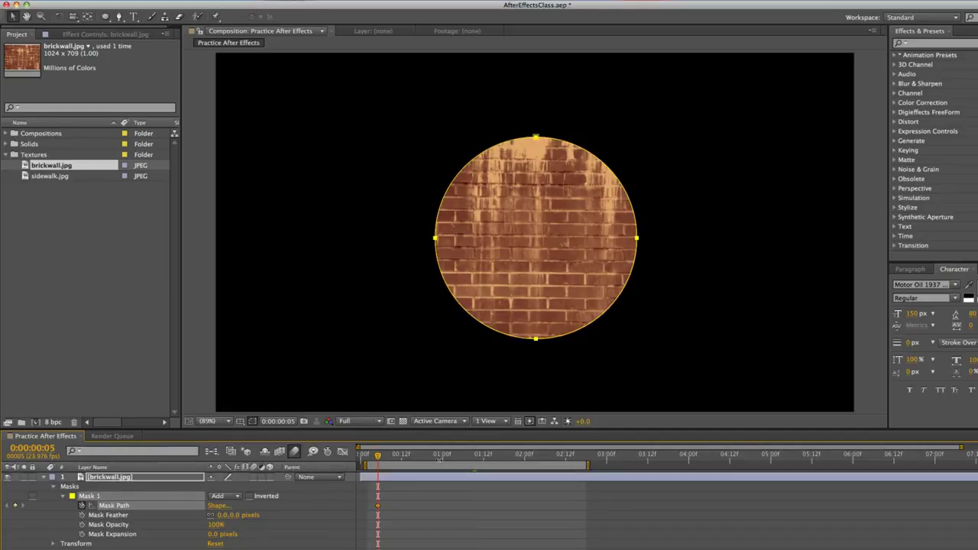
{"action": "left_click", "coordinate": [421, 454]}
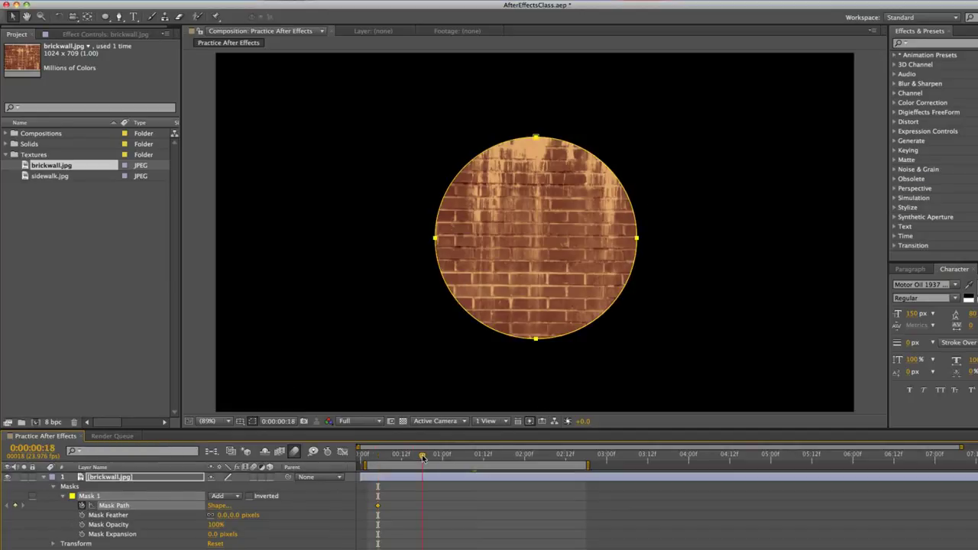
{"action": "double_click", "coordinate": [637, 242]}
{"action": "double_click", "coordinate": [583, 255]}
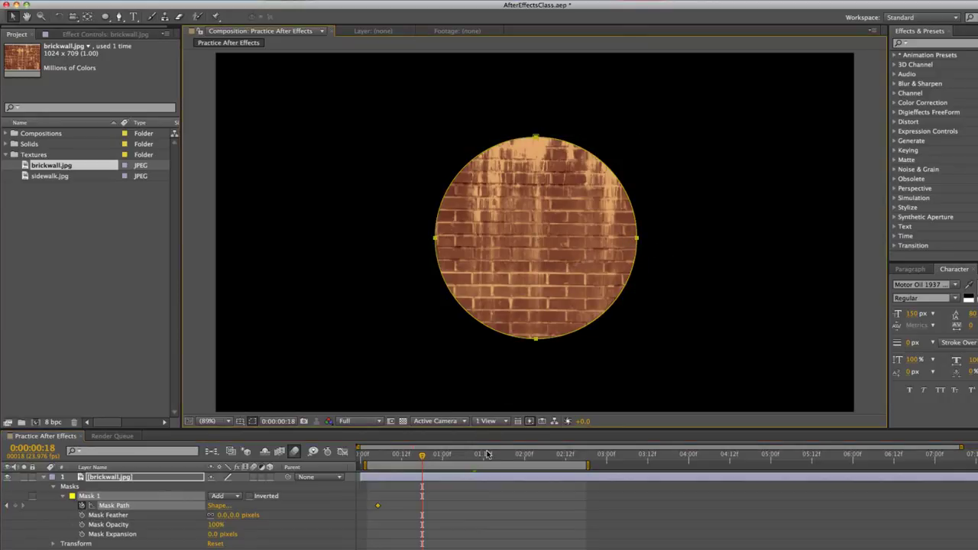
{"action": "left_click", "coordinate": [449, 501]}
{"action": "key", "text": "ctrl+t"}
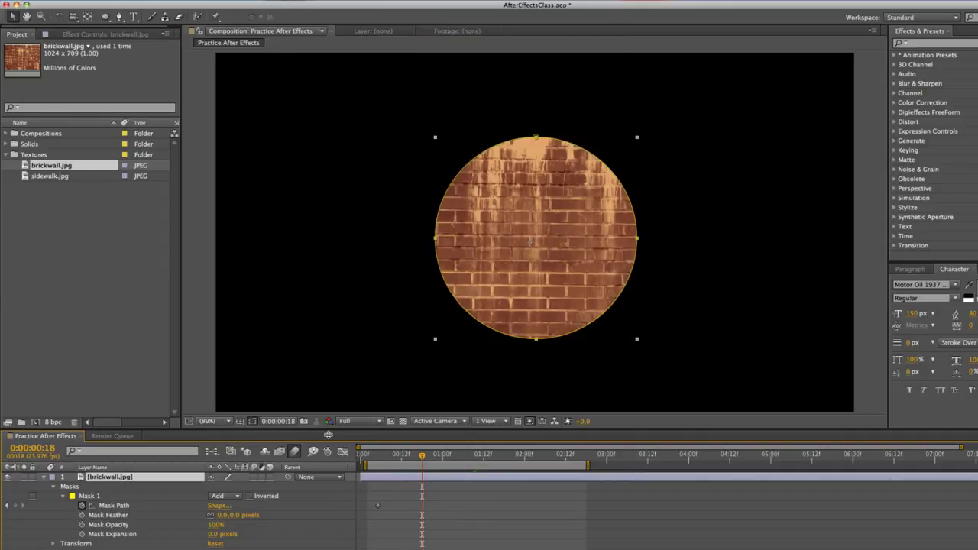
{"action": "left_click", "coordinate": [442, 505]}
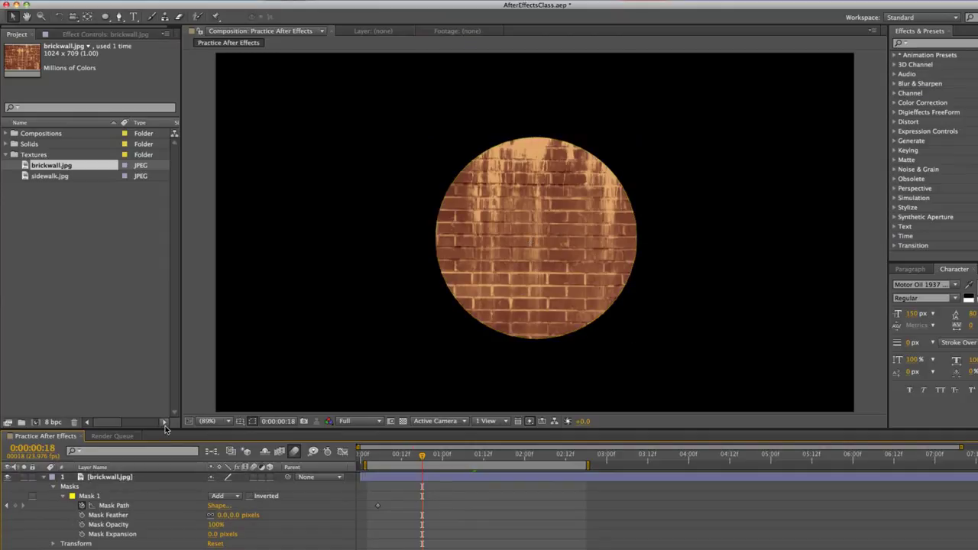
{"action": "left_click", "coordinate": [411, 481]}
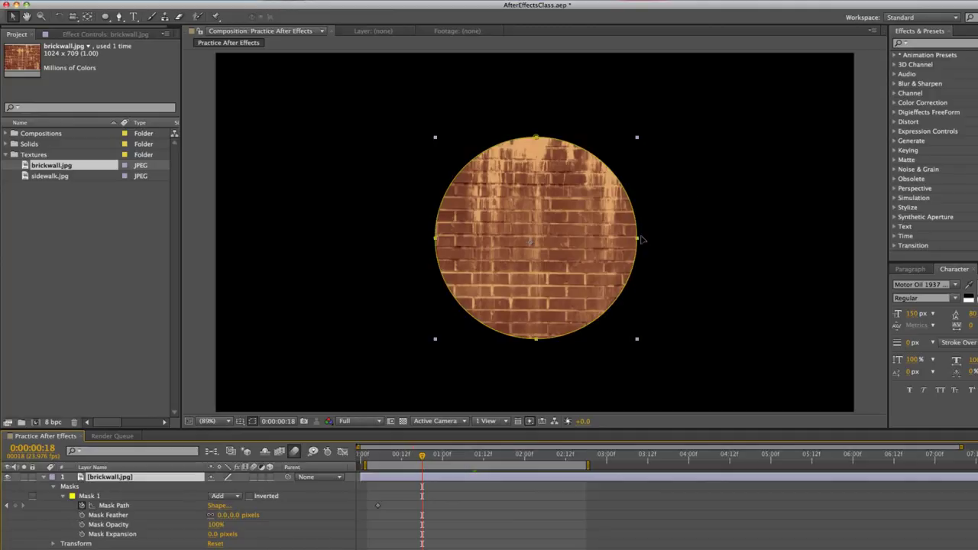
Stretch the mask into a wide ellipse and paste the circle keyframe at 0:00:01:07.
{"action": "left_click_drag", "start_coordinate": [638, 238], "coordinate": [716, 241]}
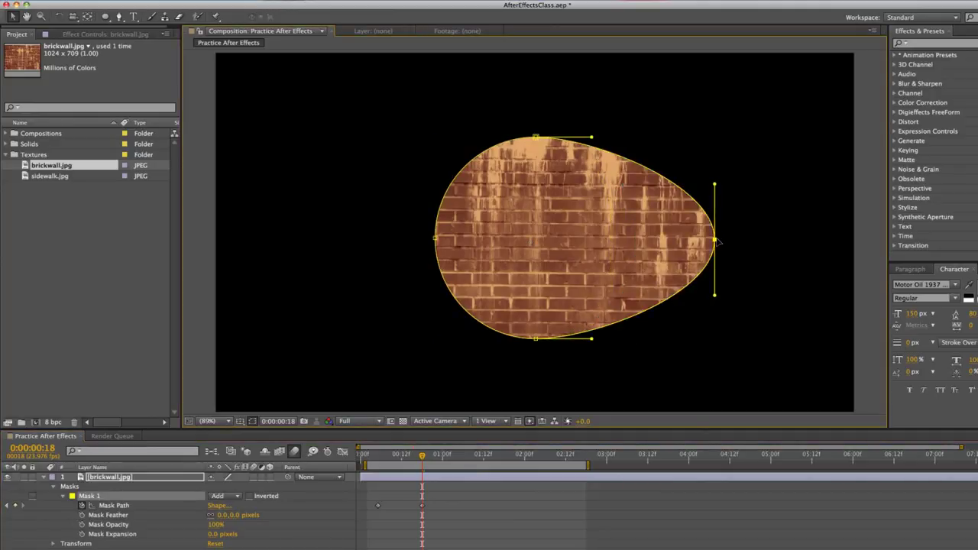
{"action": "left_click_drag", "start_coordinate": [436, 240], "coordinate": [343, 243]}
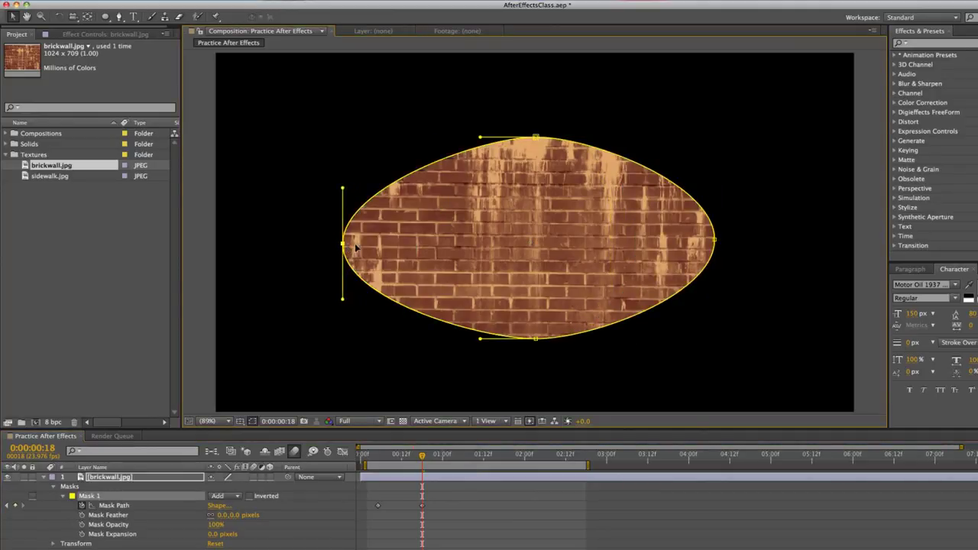
{"action": "left_click", "coordinate": [378, 506]}
{"action": "left_click_drag", "start_coordinate": [423, 456], "coordinate": [466, 456]}
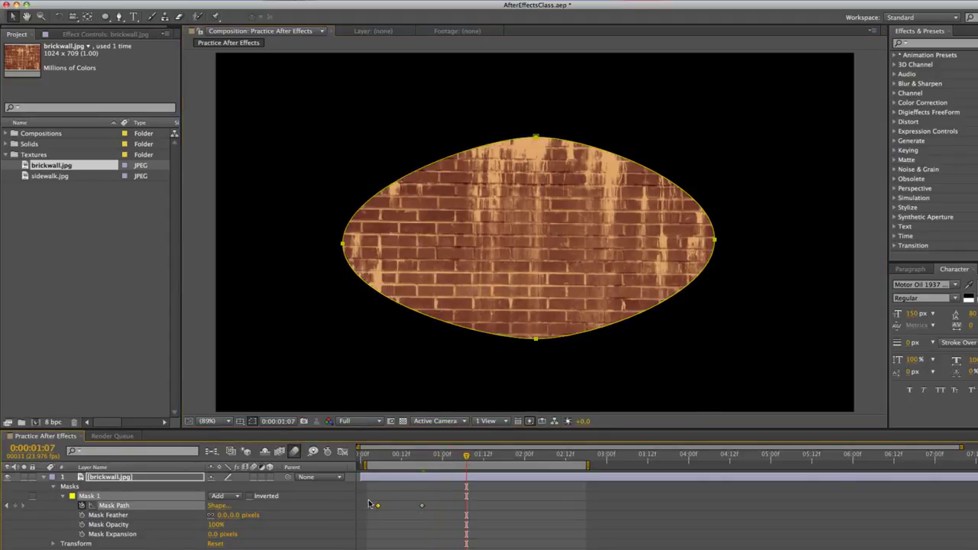
{"action": "key", "text": "ctrl+v"}
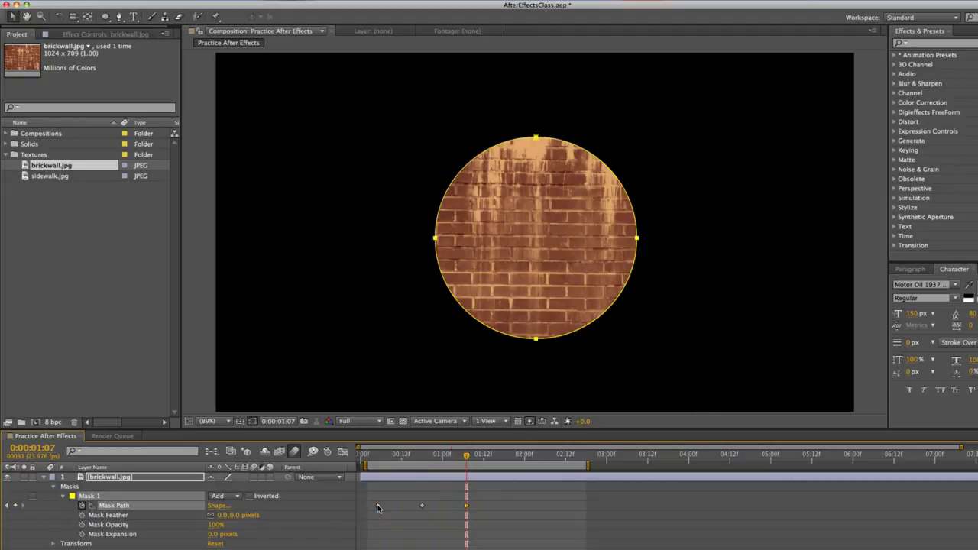
{"action": "key", "text": "space"}
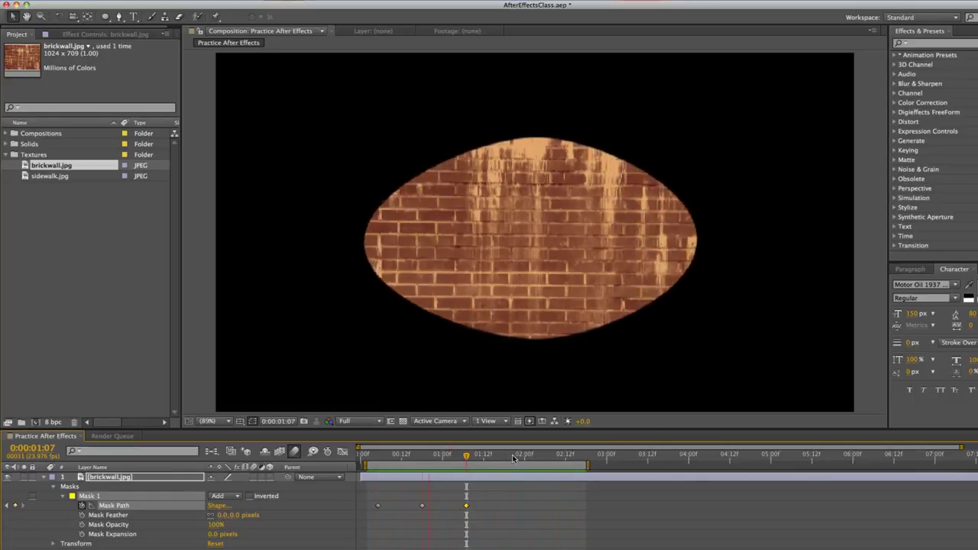
{"action": "key", "text": "space"}
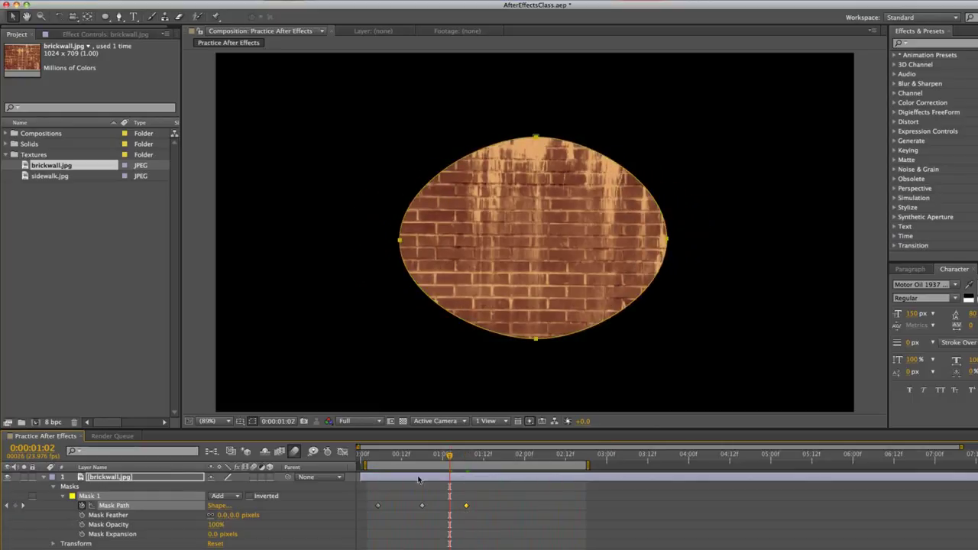
{"action": "key", "text": "space"}
{"action": "key", "text": "space"}
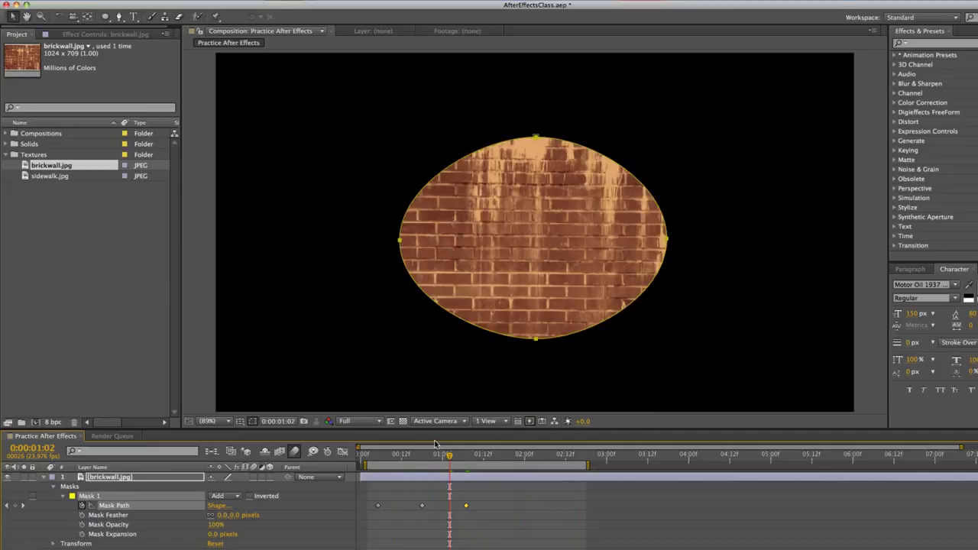